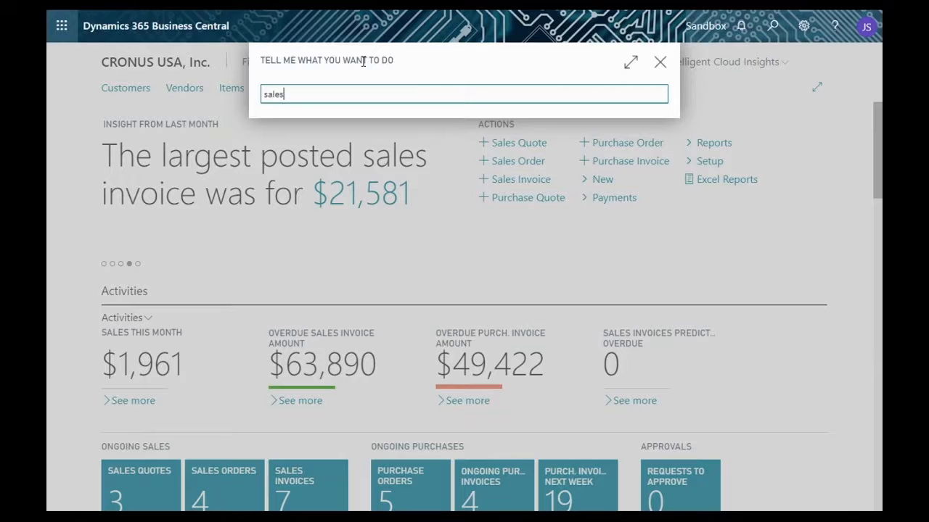
# - Search for the sales quote task and create a new quote for the customer School of Fine Art
pyautogui.write('e')
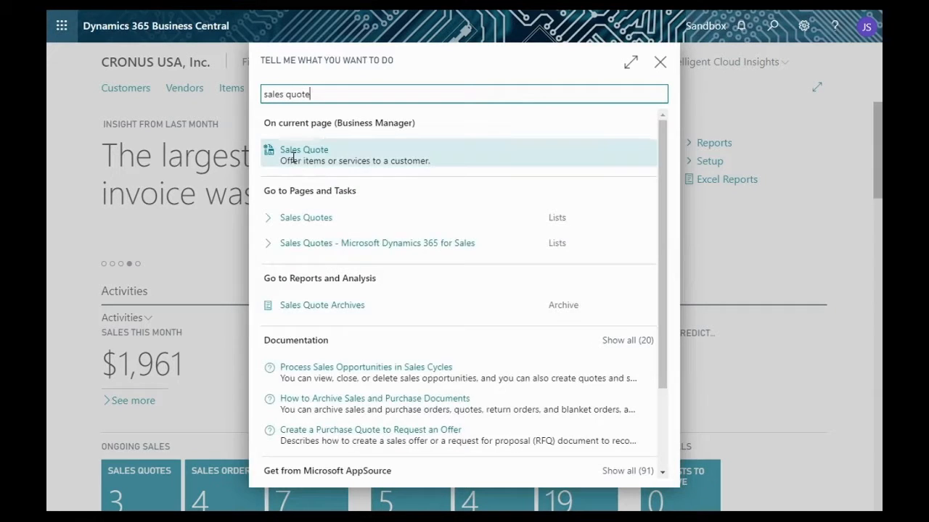
pyautogui.click(297, 160)
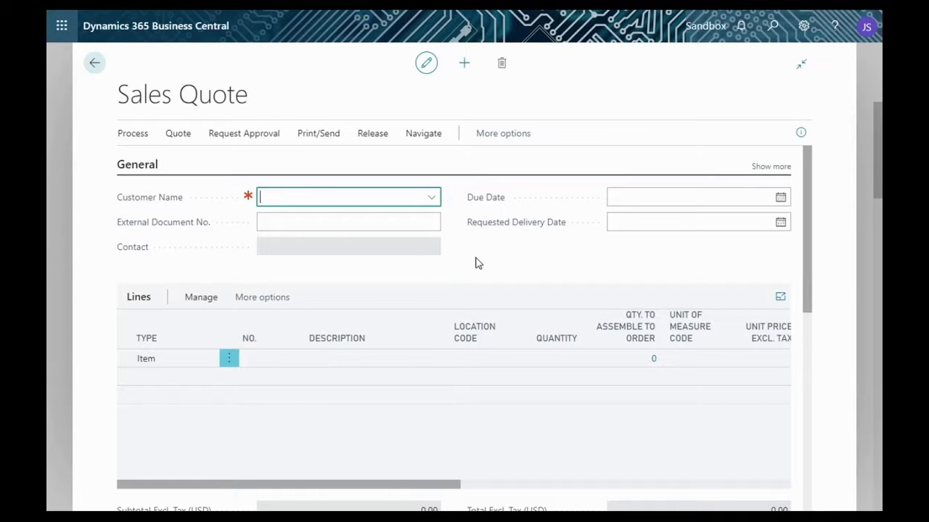
pyautogui.click(433, 200)
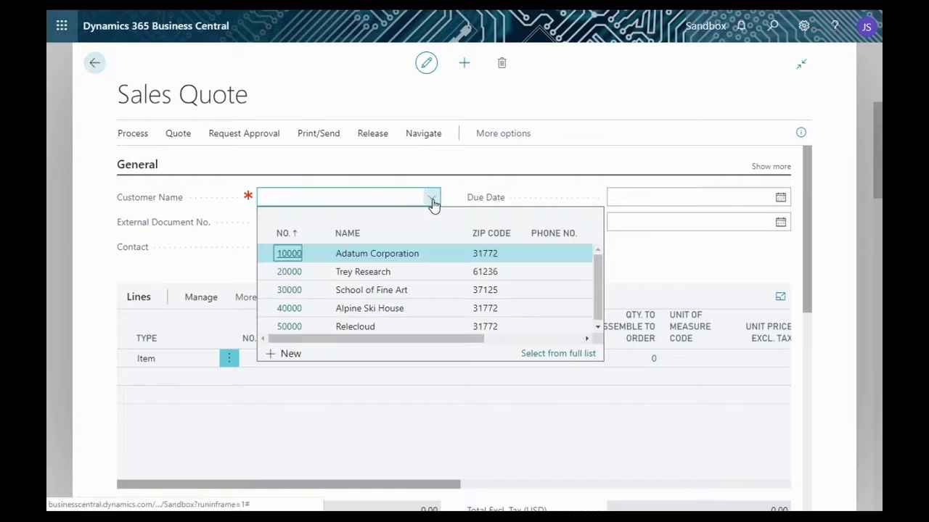
pyautogui.click(358, 290)
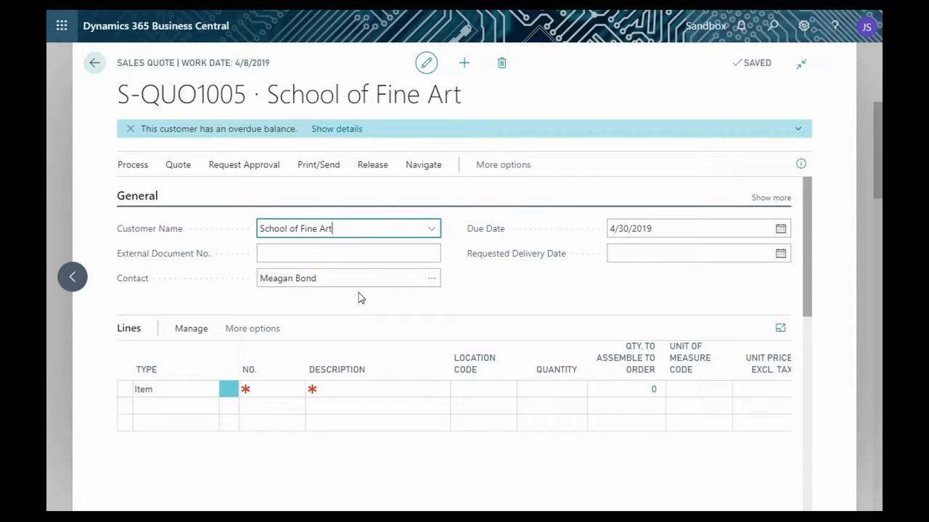
# - Examine the new quote's fields and the customer's sales history in the FactBox pane, and collapse the pane
pyautogui.scroll(-2, 502, 297)
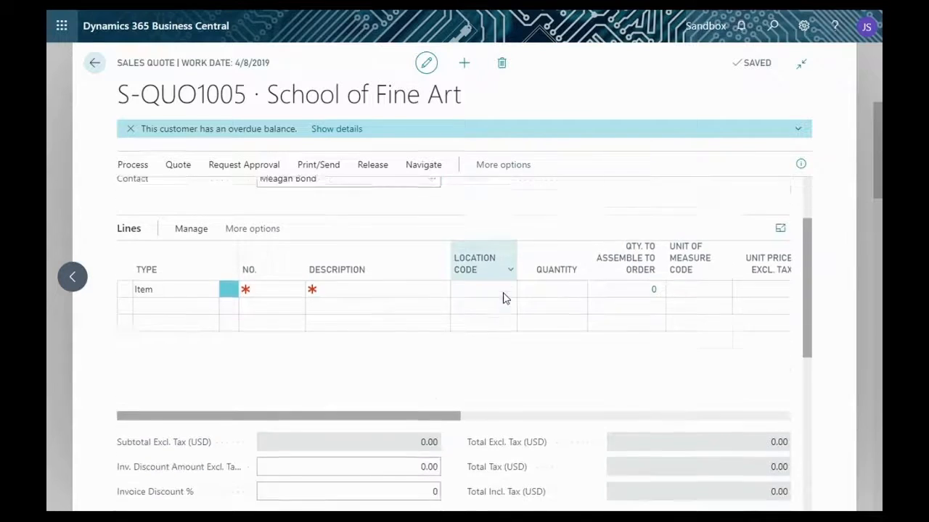
pyautogui.scroll(3, 372, 357)
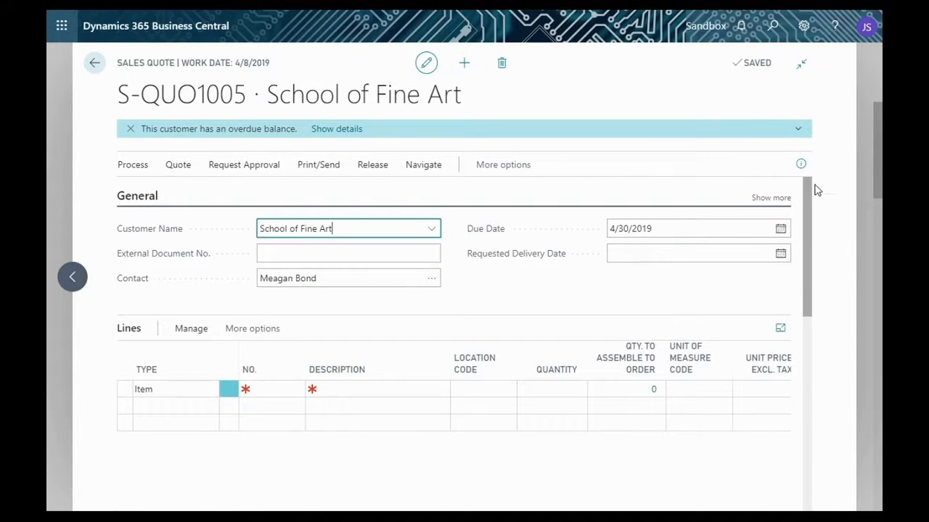
pyautogui.click(800, 164)
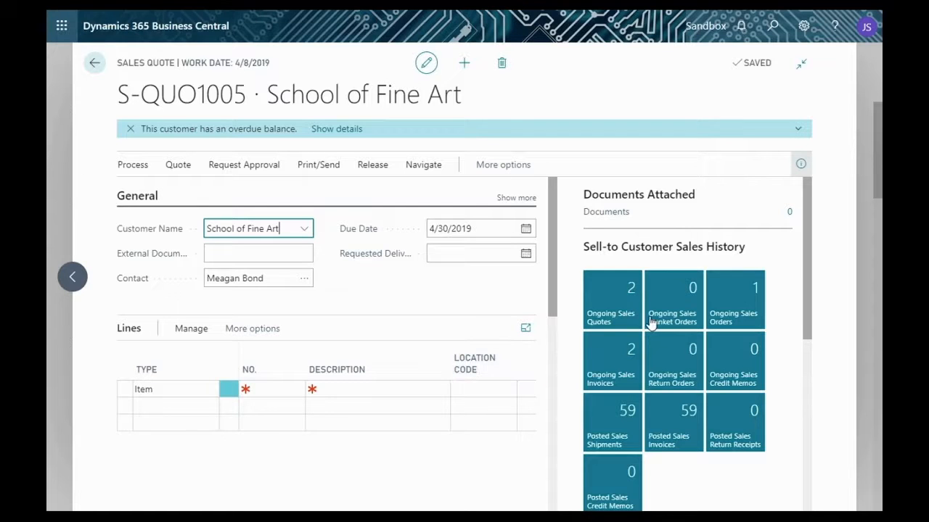
pyautogui.scroll(-1, 652, 323)
pyautogui.scroll(-2, 651, 322)
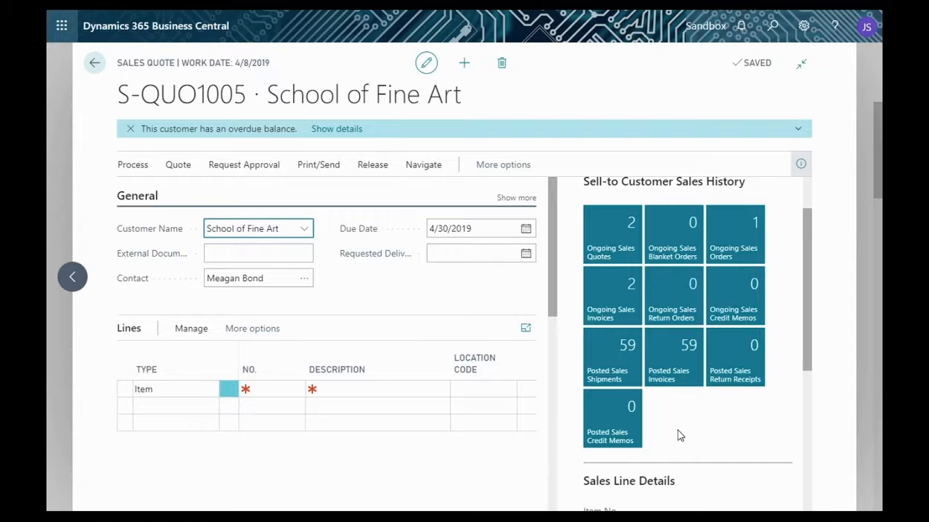
pyautogui.scroll(2, 680, 435)
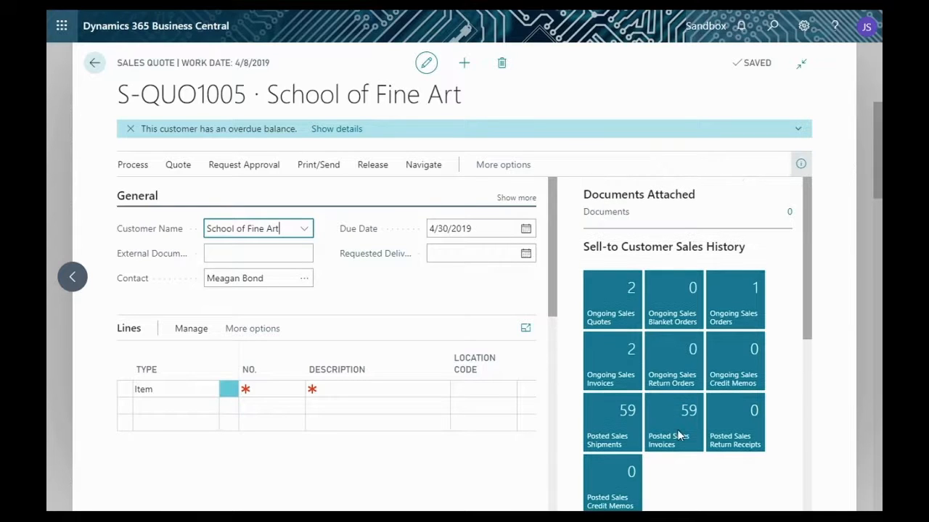
pyautogui.scroll(-1, 677, 429)
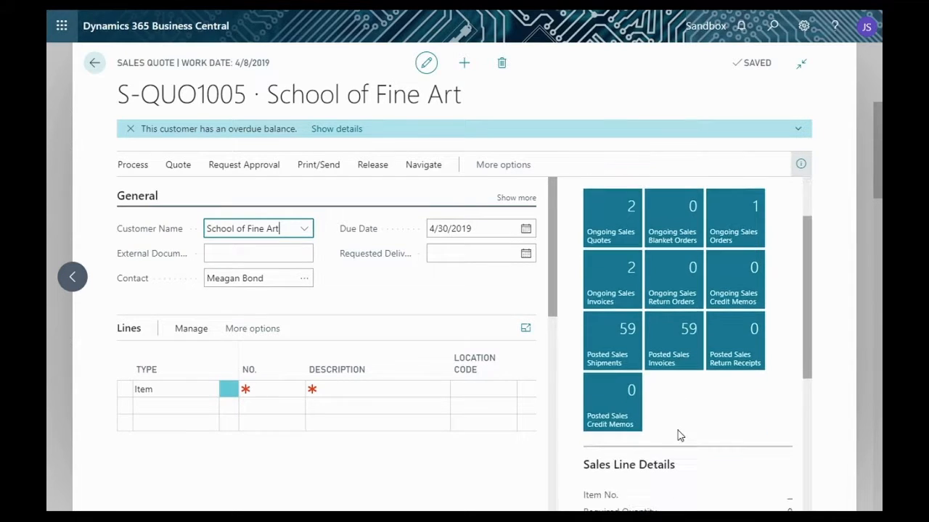
pyautogui.scroll(1, 680, 435)
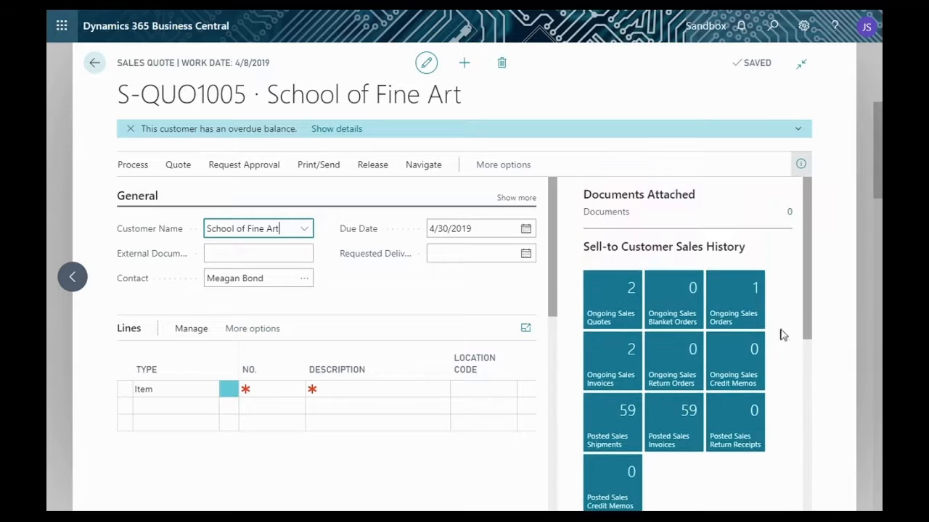
pyautogui.click(801, 165)
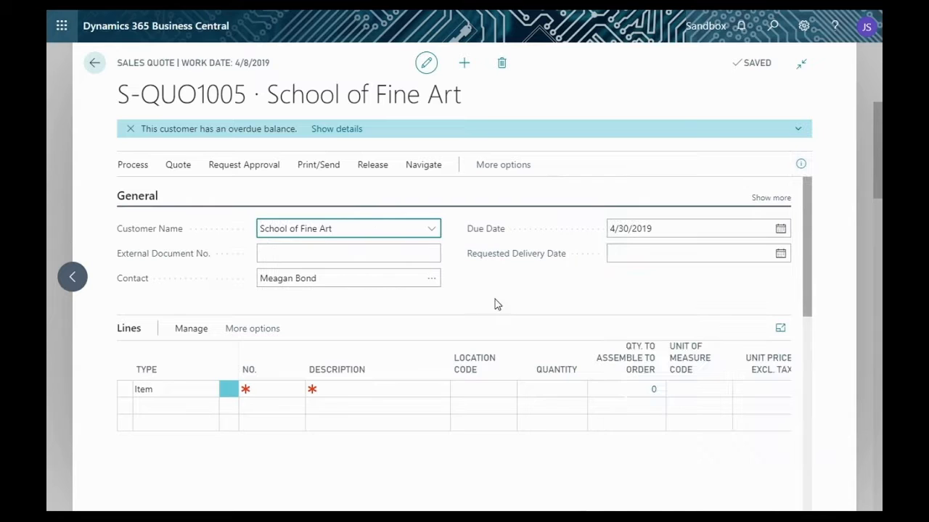
# - Browse the item lookup on the first quote line and filter it by item number 1928
pyautogui.scroll(-2, 496, 303)
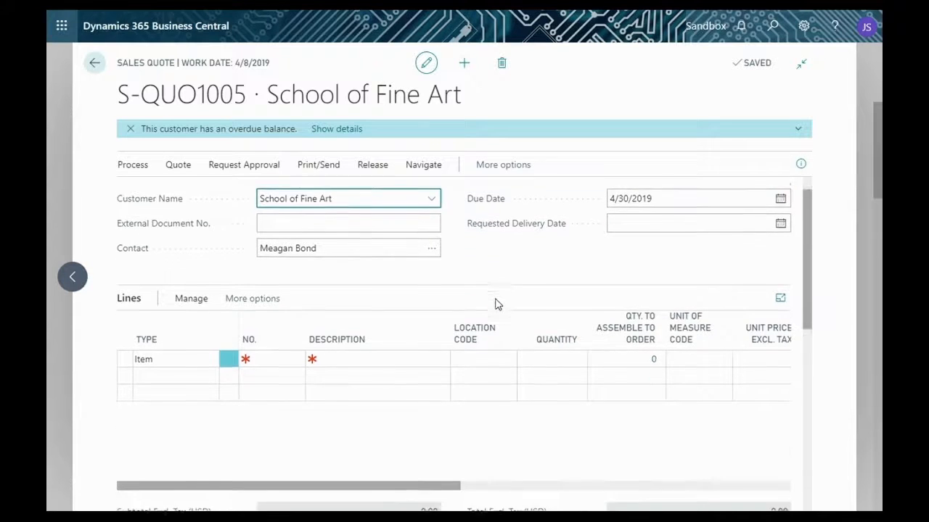
pyautogui.scroll(1, 304, 351)
pyautogui.click(278, 308)
pyautogui.click(296, 310)
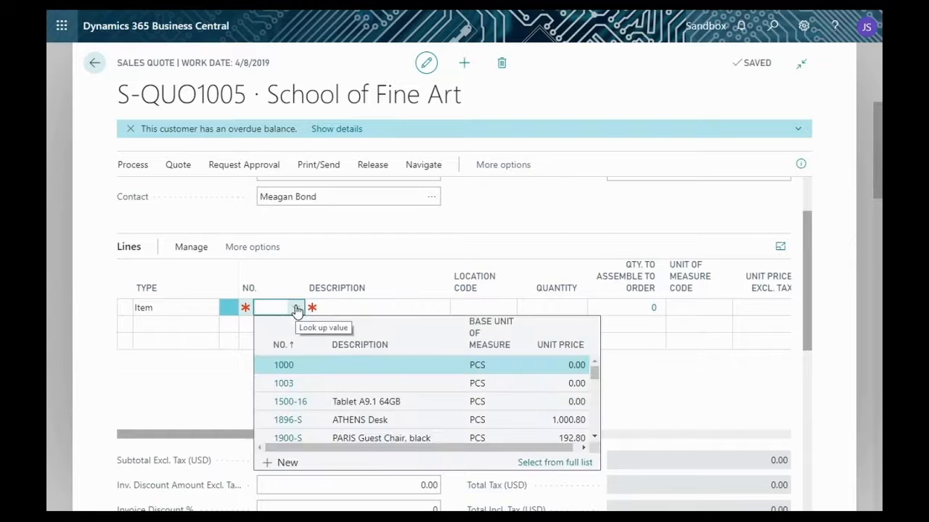
pyautogui.scroll(-1, 334, 404)
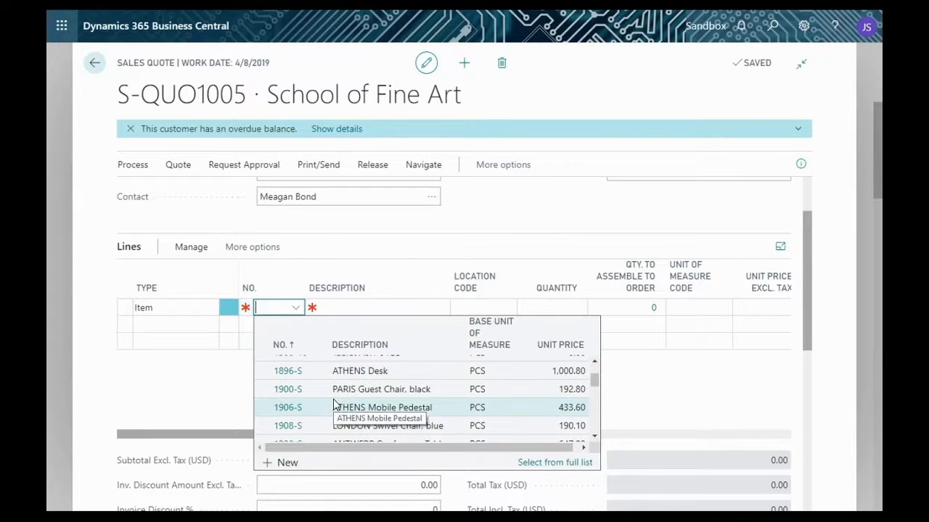
pyautogui.scroll(-1, 334, 404)
pyautogui.scroll(-1, 334, 404)
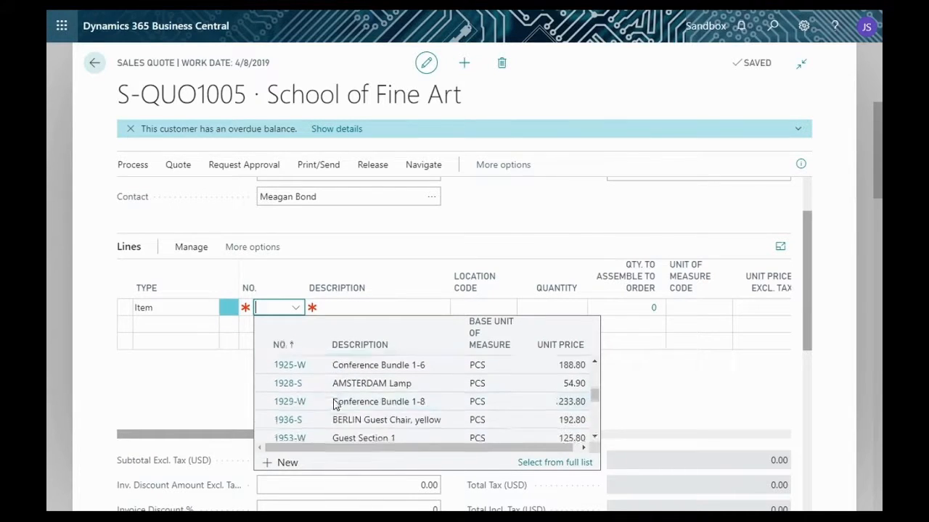
pyautogui.scroll(5, 335, 404)
pyautogui.scroll(-5, 334, 400)
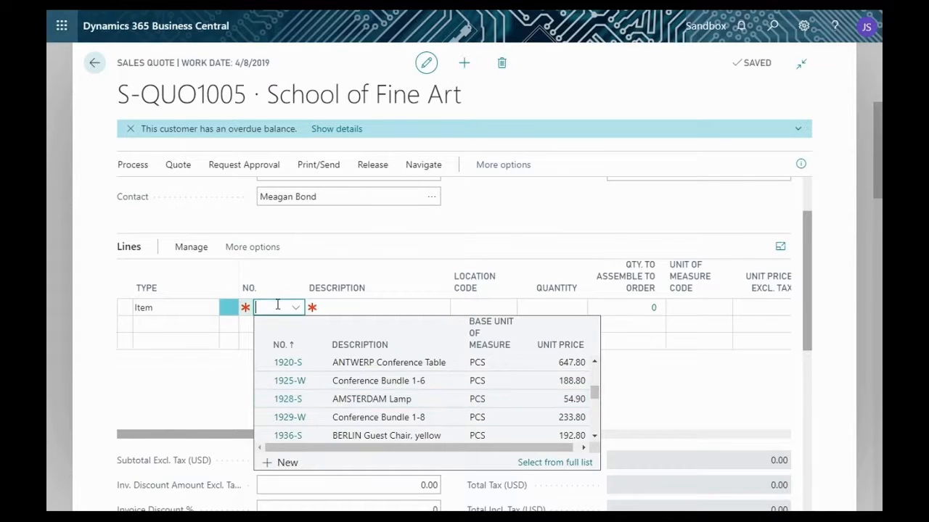
pyautogui.write('1928')
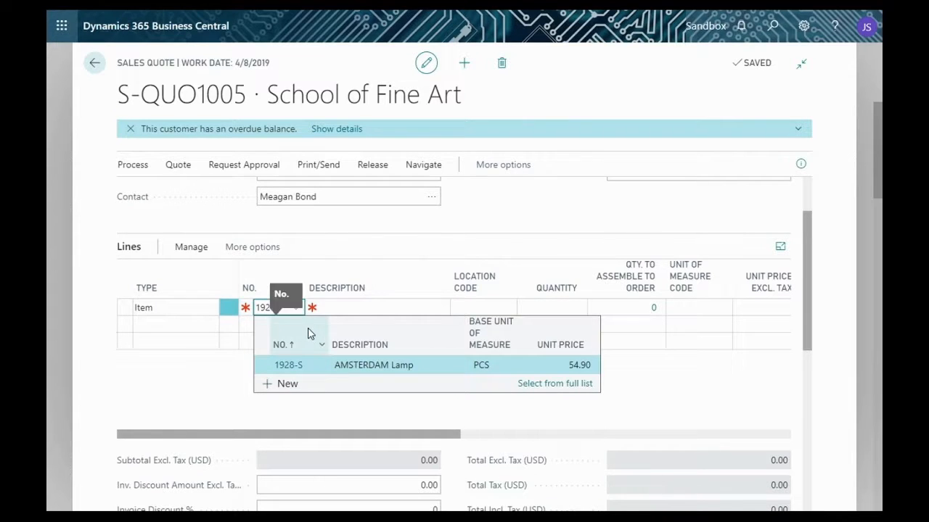
# - Replace the item filter with "amsterdam" and choose AMSTERDAM Lamp, item 1928-S, for the first quote line
pyautogui.press('BackSpace')
pyautogui.press('BackSpace')
pyautogui.press('BackSpace')
pyautogui.press('BackSpace')
pyautogui.write('am')
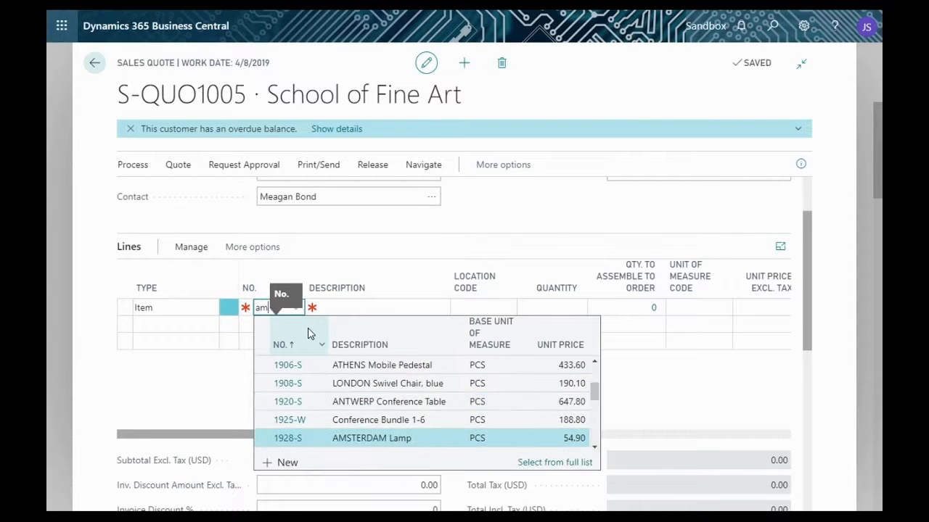
pyautogui.write('sterdam')
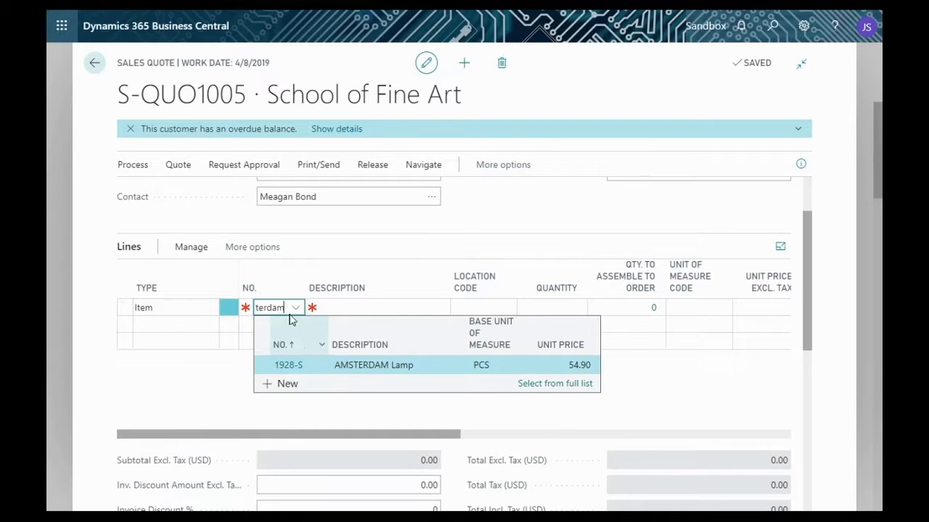
pyautogui.click(348, 364)
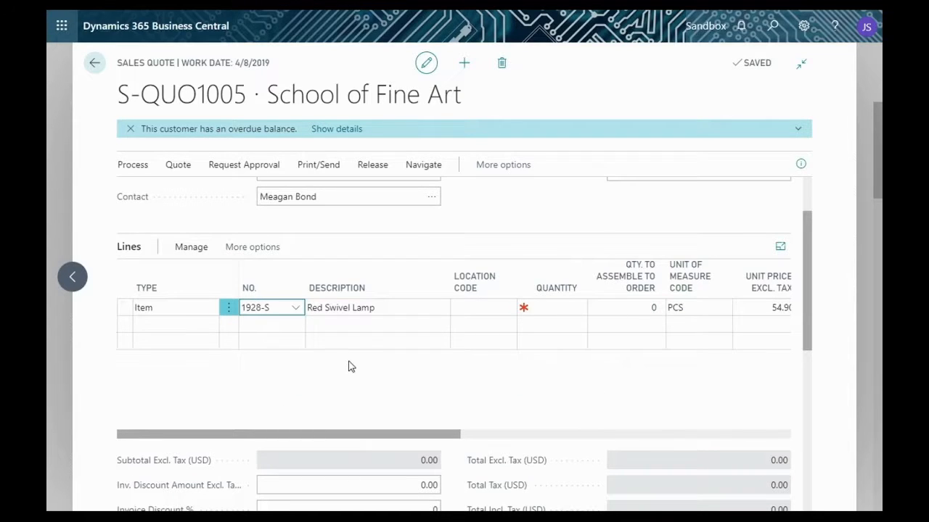
# - Set the quantity of the Red Swivel Lamp line to 1
pyautogui.click(549, 307)
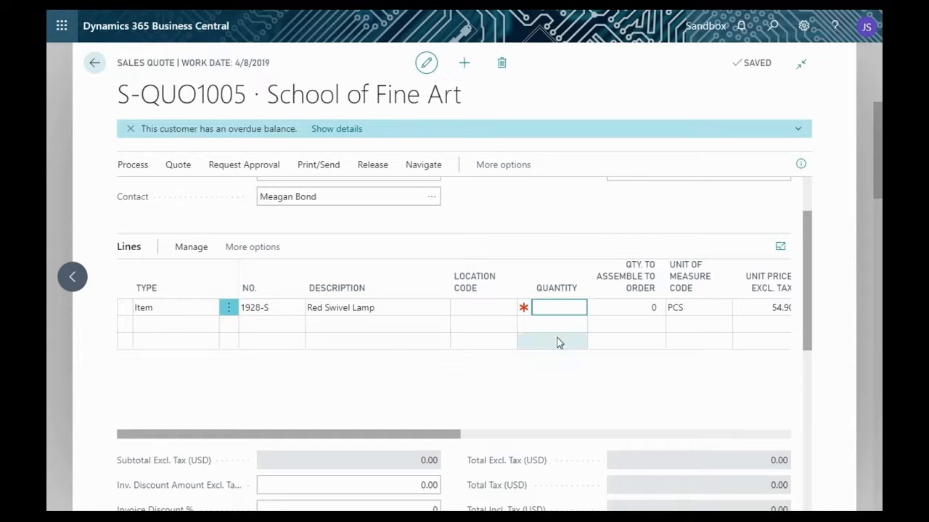
pyautogui.moveTo(523, 308)
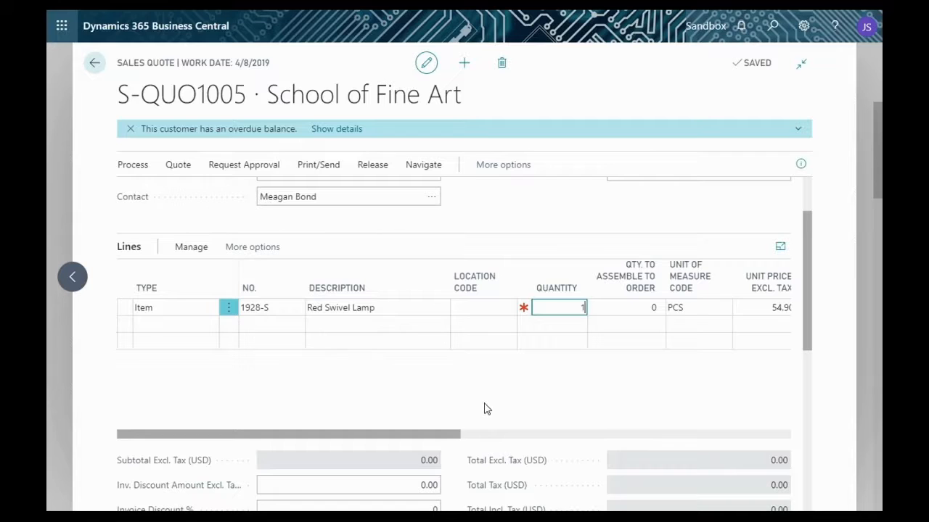
pyautogui.write('1')
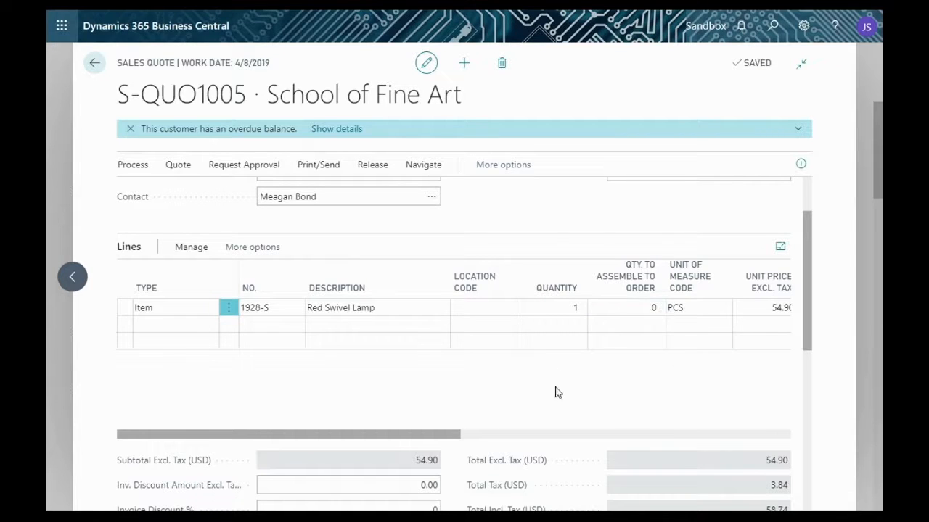
# - Examine the lamp line's price, tax, discount and amount columns, along with the quote totals
pyautogui.click(503, 435)
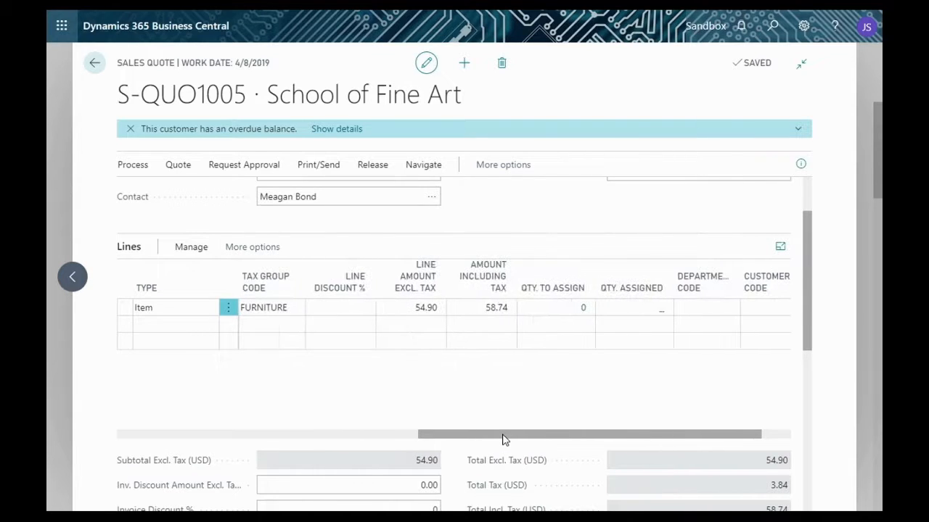
pyautogui.moveTo(487, 440); pyautogui.dragTo(333, 441)
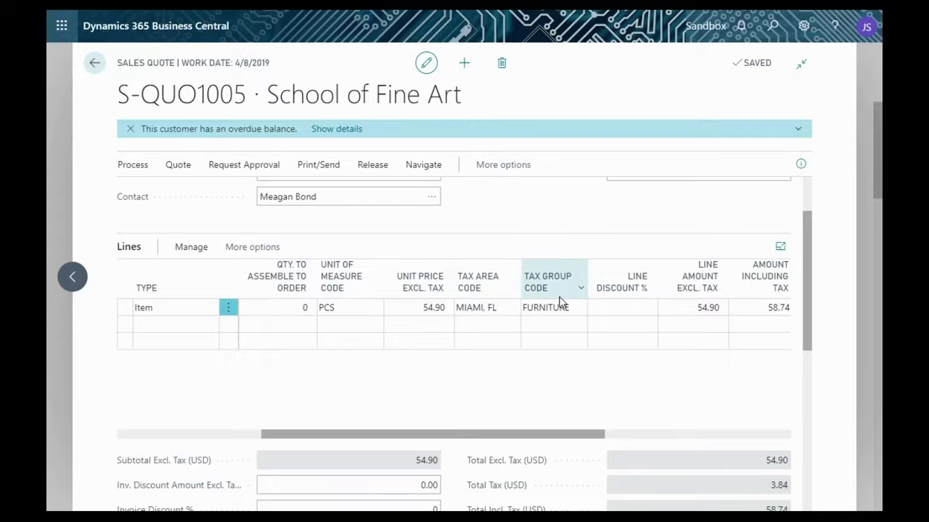
pyautogui.moveTo(532, 436); pyautogui.dragTo(648, 434)
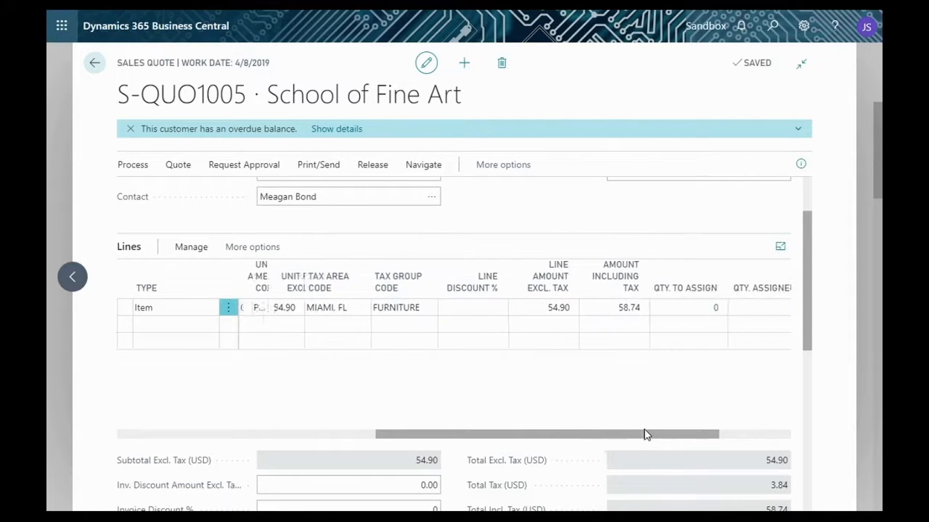
pyautogui.moveTo(566, 438); pyautogui.dragTo(317, 405)
pyautogui.scroll(-1, 337, 399)
pyautogui.scroll(-2, 178, 325)
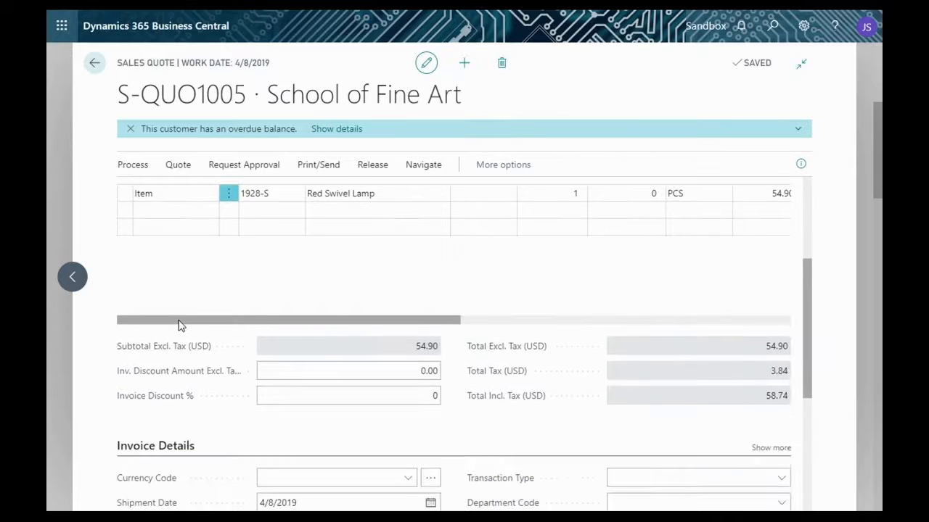
pyautogui.scroll(5, 179, 325)
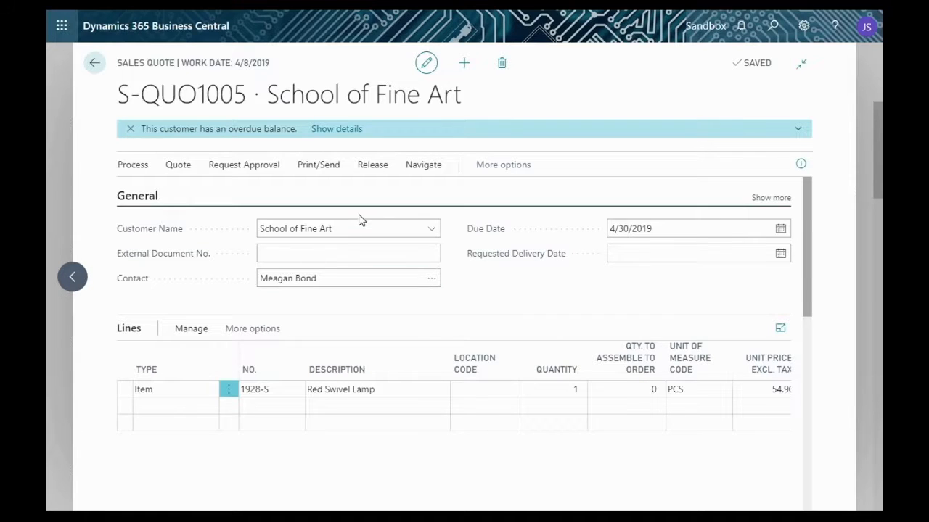
# - Preview the printable sales quote with the default report options and look over the page
pyautogui.click(319, 165)
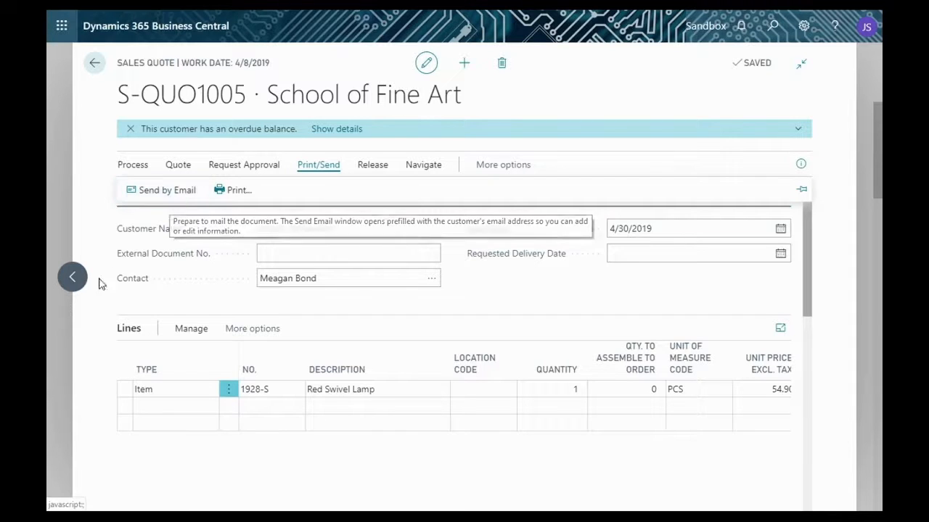
pyautogui.click(230, 201)
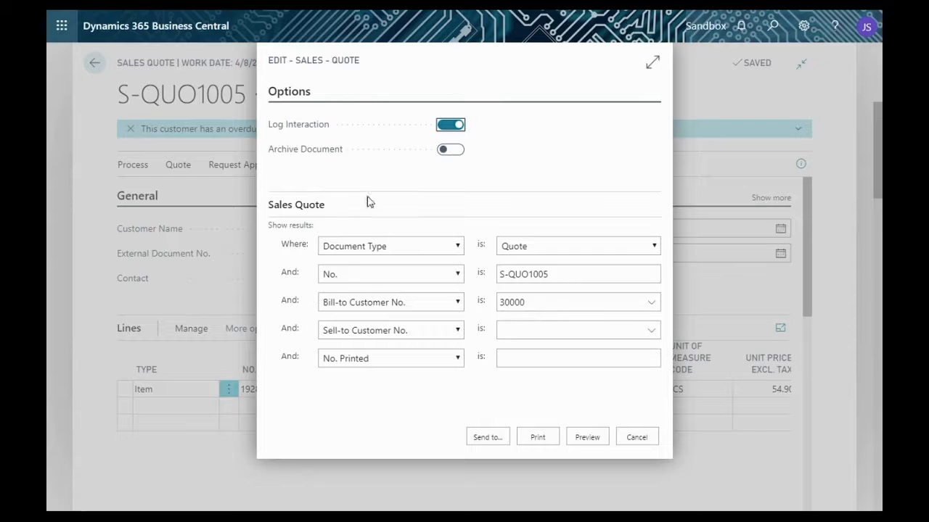
pyautogui.click(587, 439)
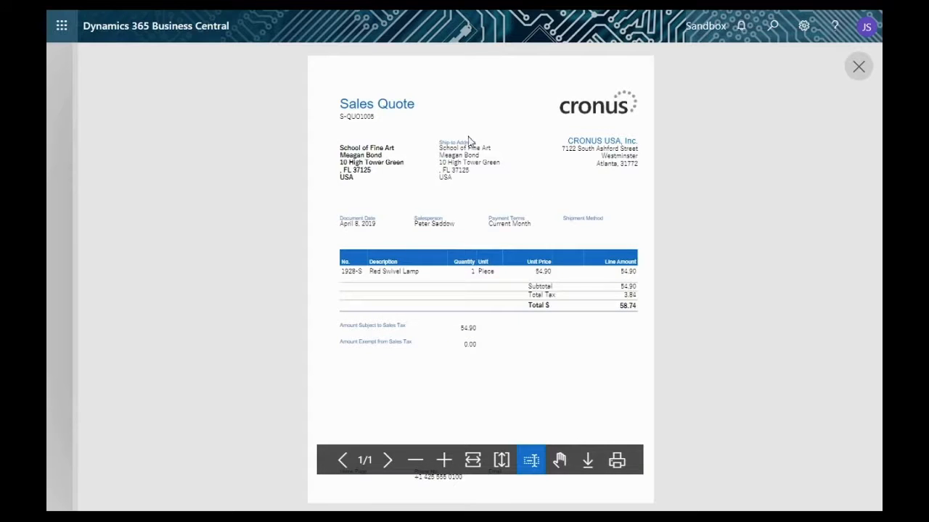
pyautogui.scroll(-1, 486, 373)
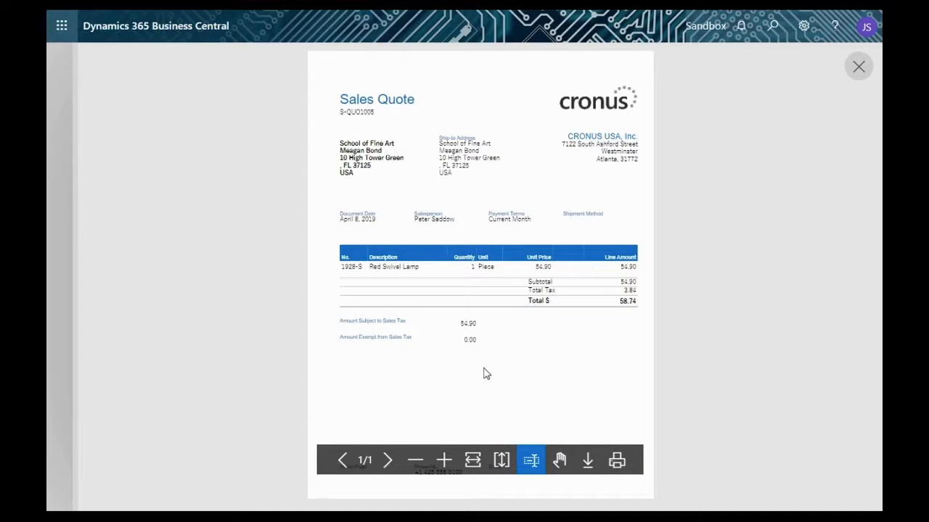
pyautogui.scroll(1, 486, 373)
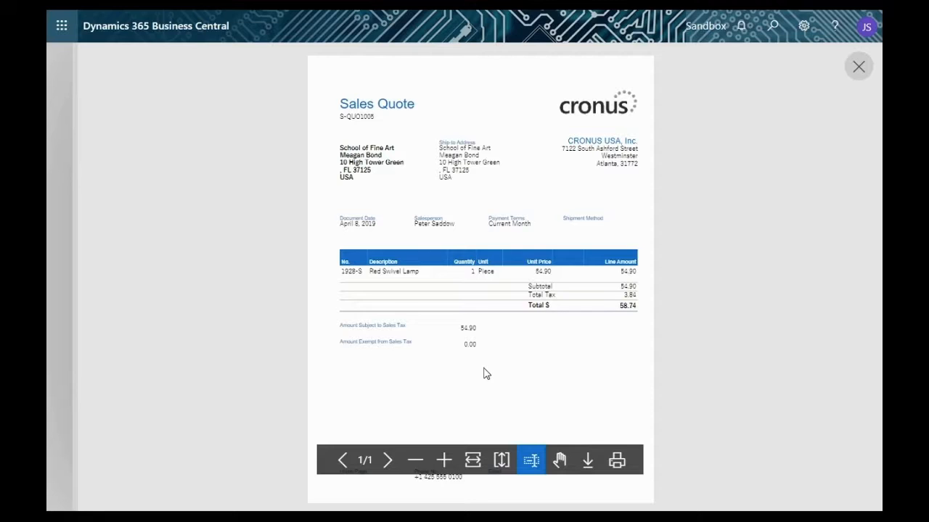
pyautogui.scroll(-1, 486, 374)
pyautogui.scroll(1, 486, 374)
pyautogui.scroll(-1, 486, 374)
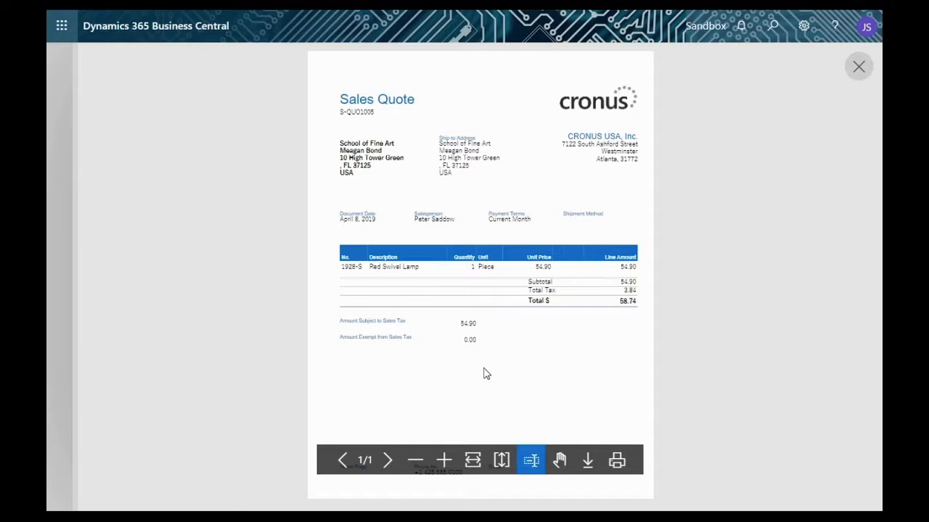
# - Close the quote preview, look over the School of Fine Art quote page, and leave the browser's full-screen view
pyautogui.scroll(1, 449, 369)
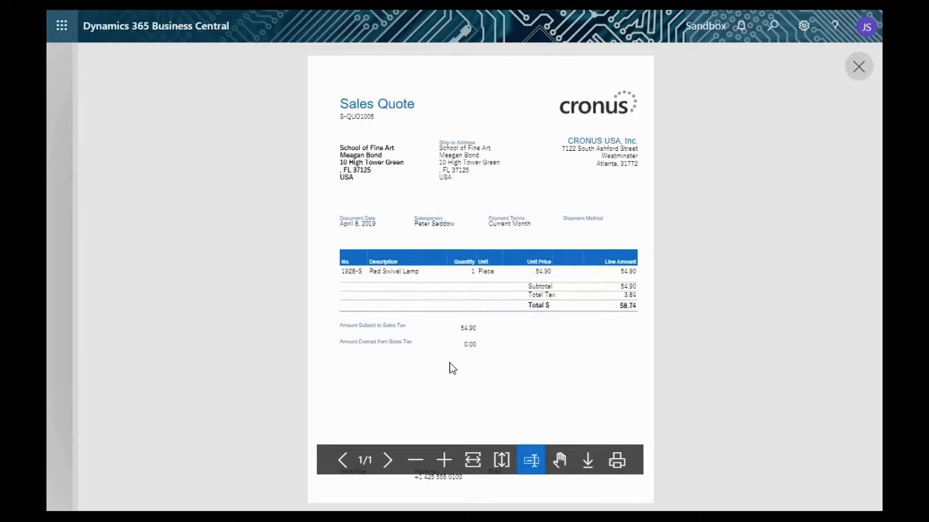
pyautogui.click(858, 67)
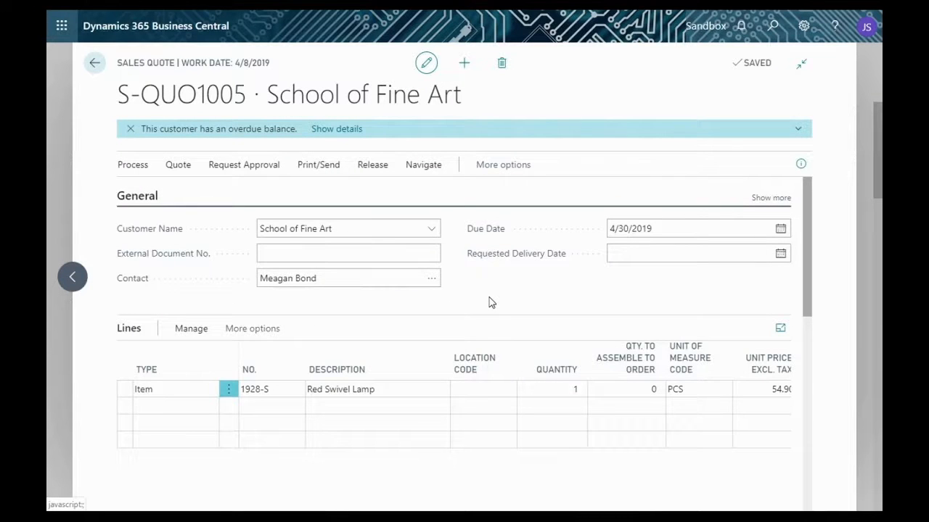
pyautogui.scroll(-1, 489, 298)
pyautogui.scroll(1, 489, 297)
pyautogui.scroll(-3, 505, 289)
pyautogui.scroll(3, 506, 289)
pyautogui.press('F11')
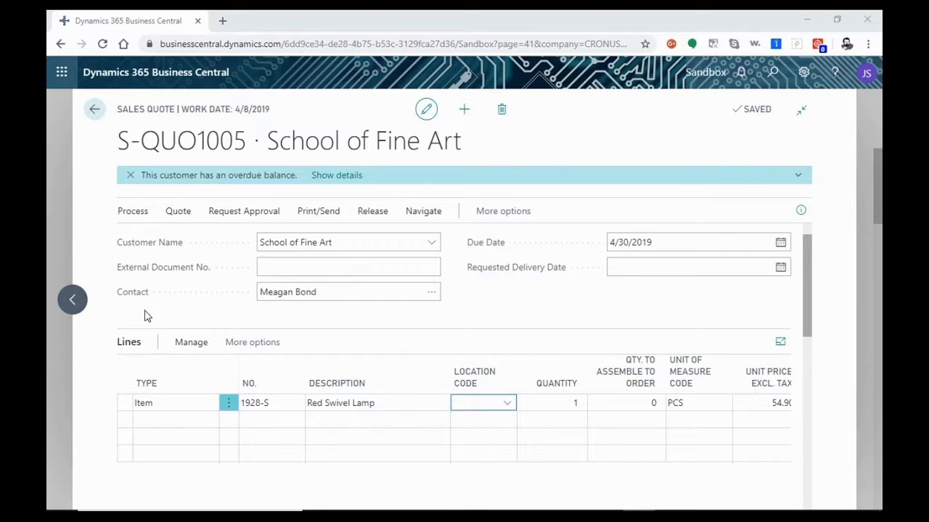
# - Convert the School of Fine Art sales quote to an invoice and open the new invoice
pyautogui.click(136, 216)
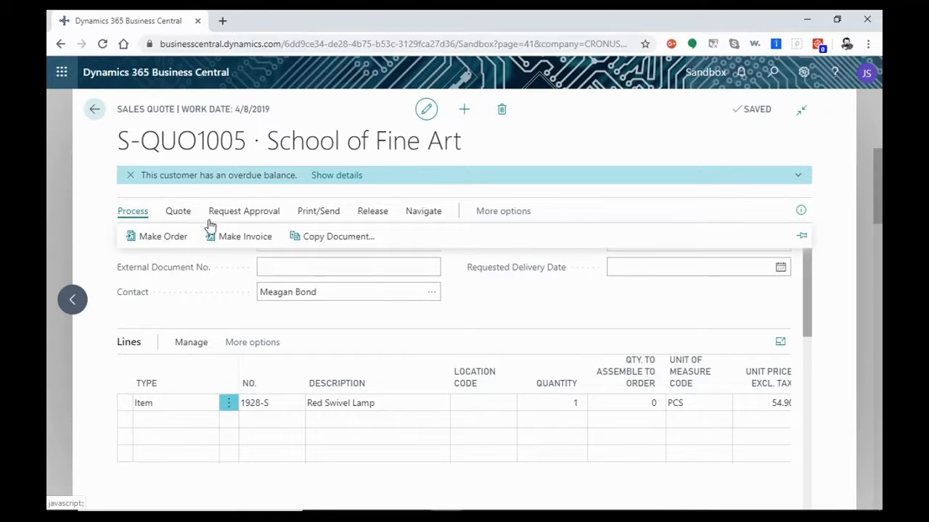
pyautogui.click(233, 238)
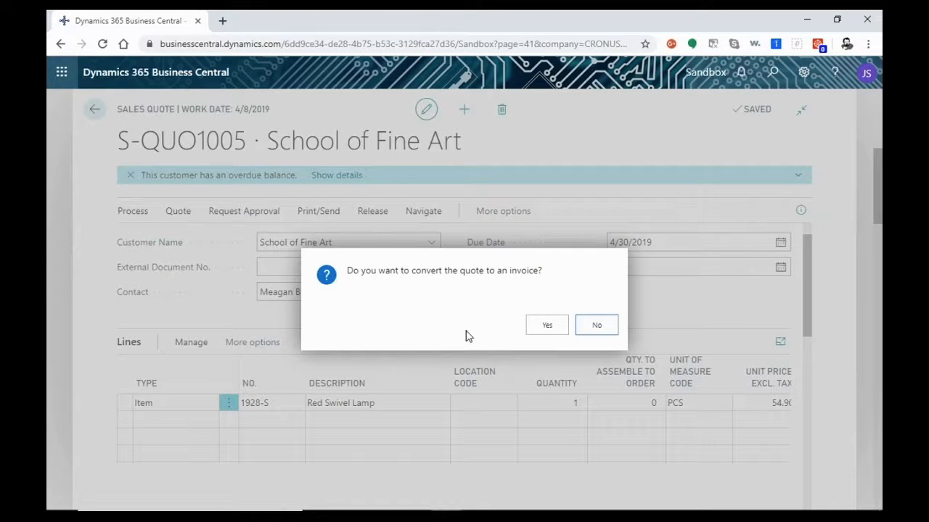
pyautogui.click(546, 328)
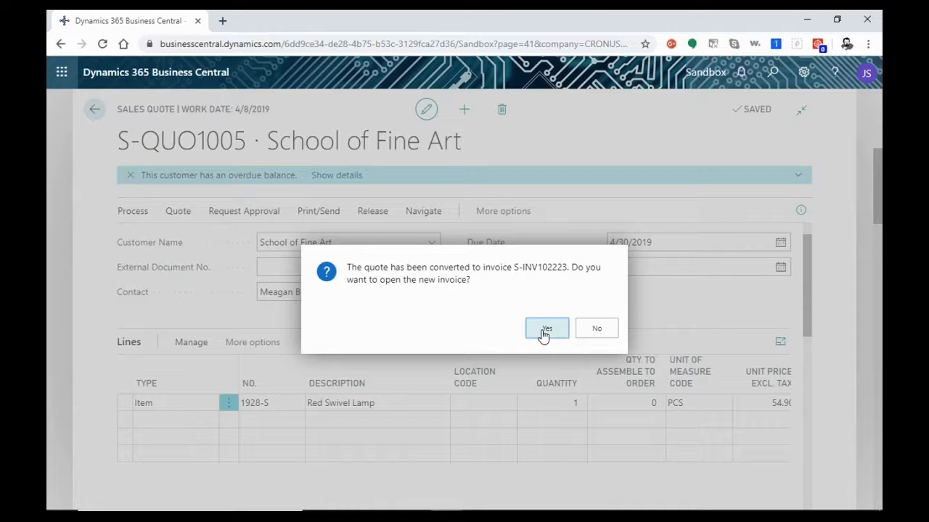
pyautogui.click(542, 332)
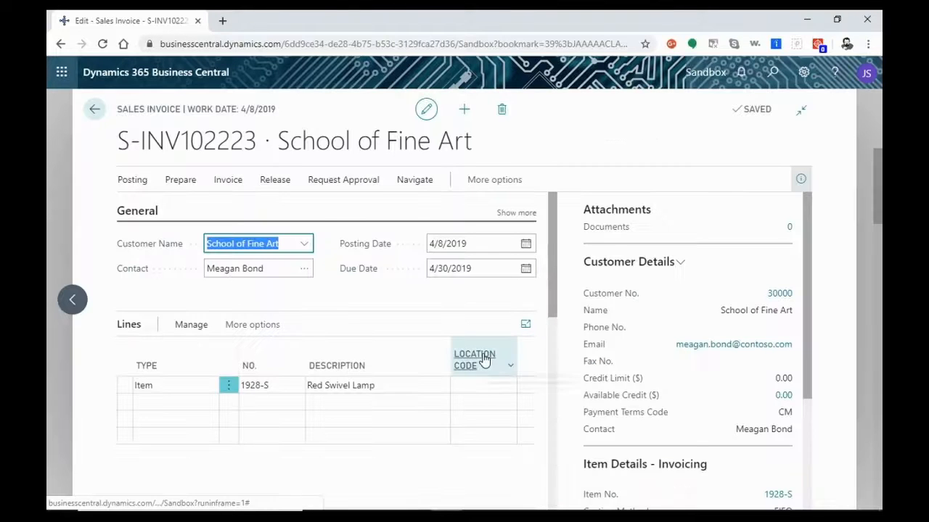
# - Hide the customer and item details pane and look over the invoice's line, totals and Invoice Details section
pyautogui.scroll(-2, 336, 385)
pyautogui.scroll(-3, 315, 420)
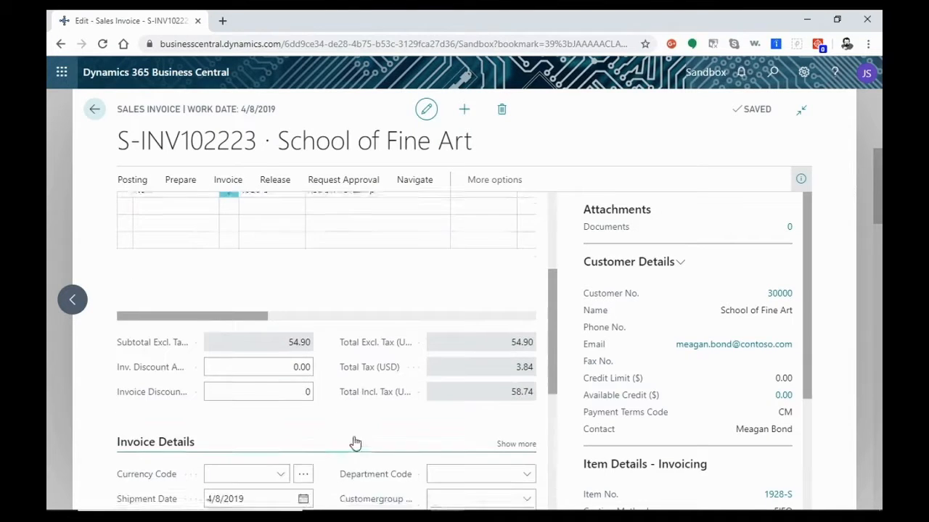
pyautogui.scroll(4, 356, 443)
pyautogui.scroll(-4, 355, 443)
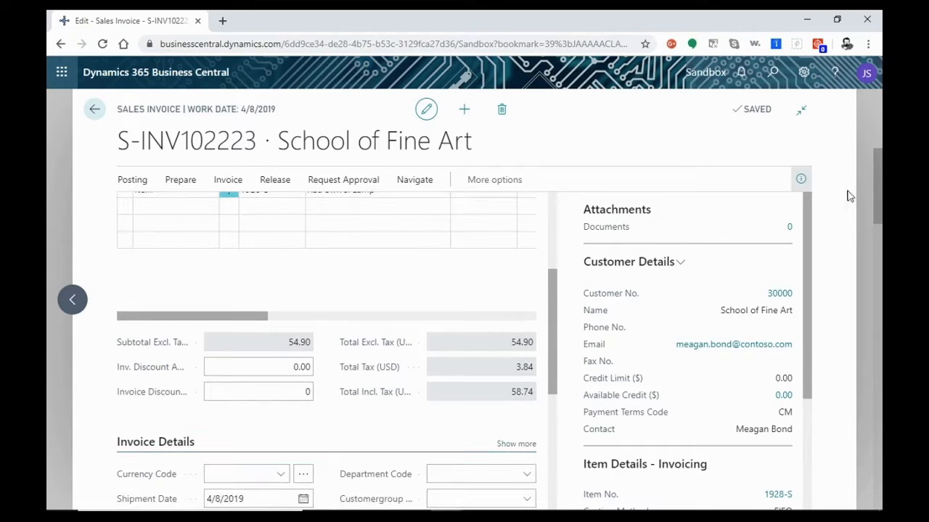
pyautogui.click(802, 180)
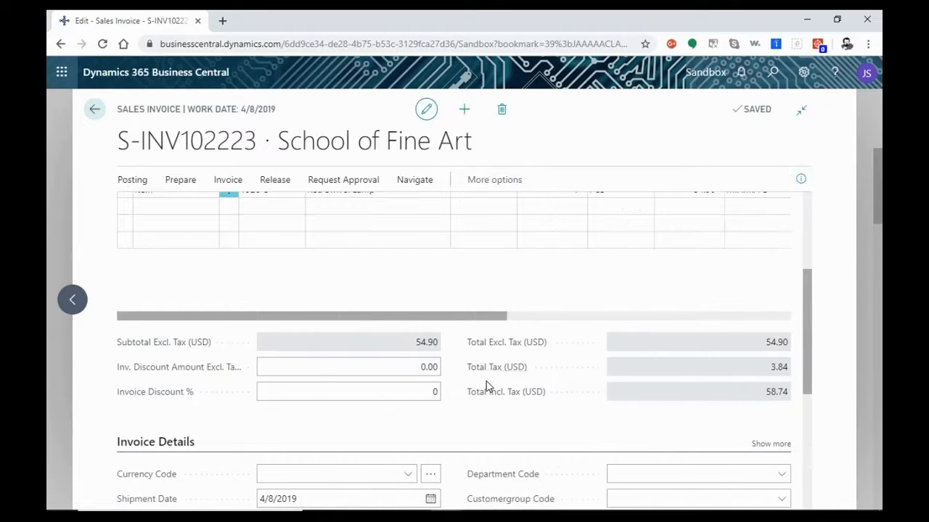
pyautogui.hotkey('alt', 'Tab')
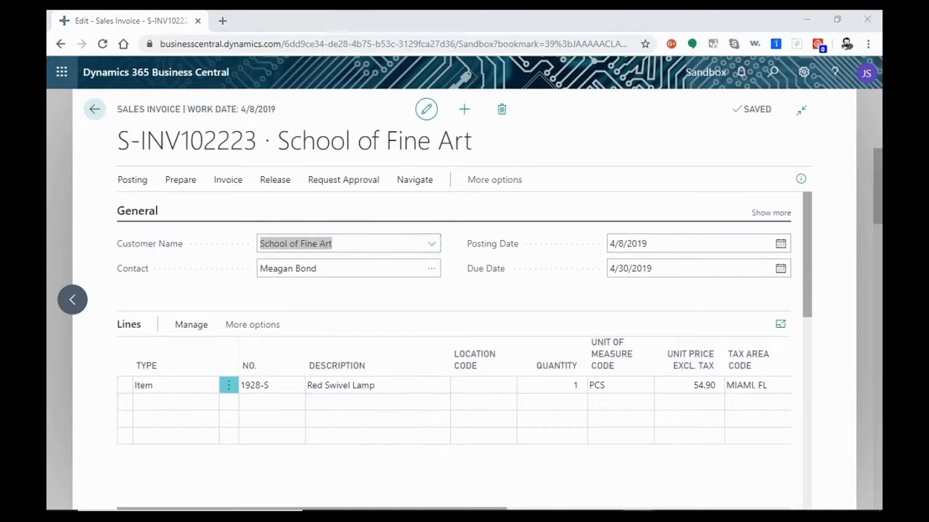
pyautogui.scroll(-8, 245, 309)
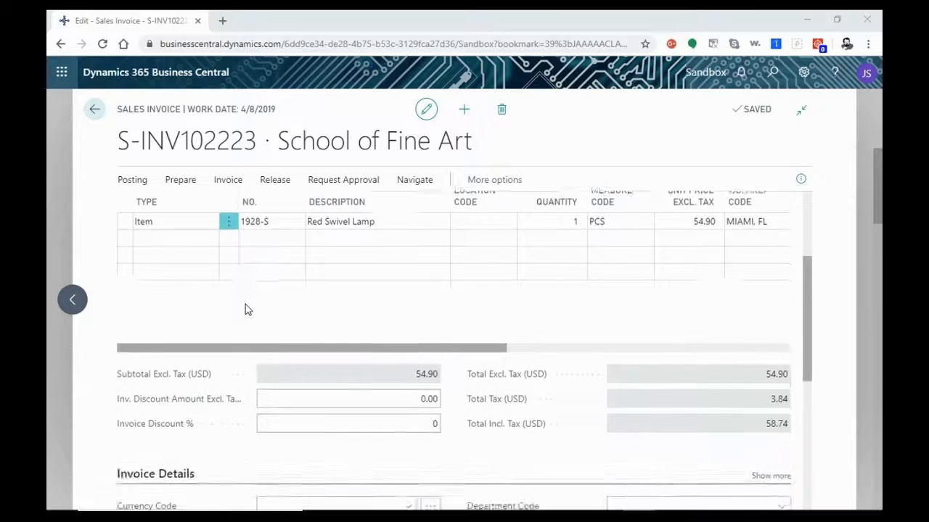
pyautogui.scroll(8, 245, 310)
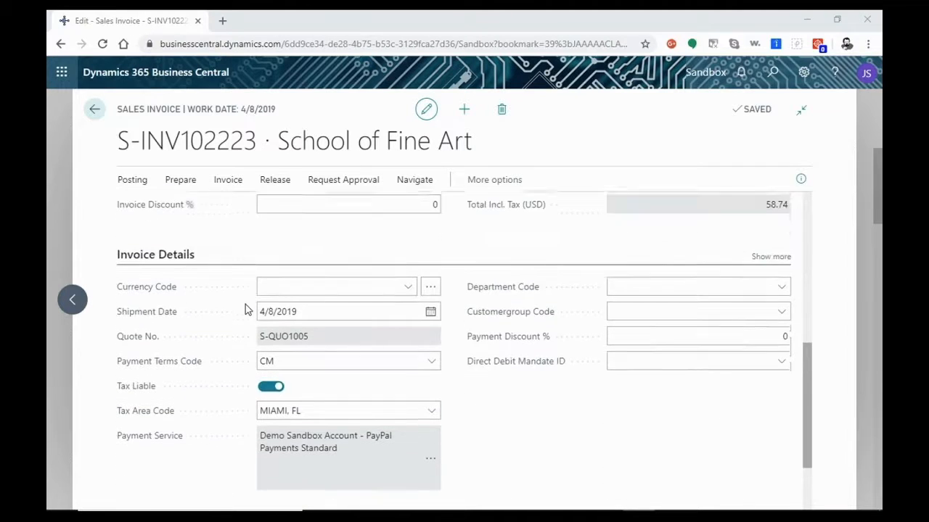
pyautogui.scroll(2, 245, 310)
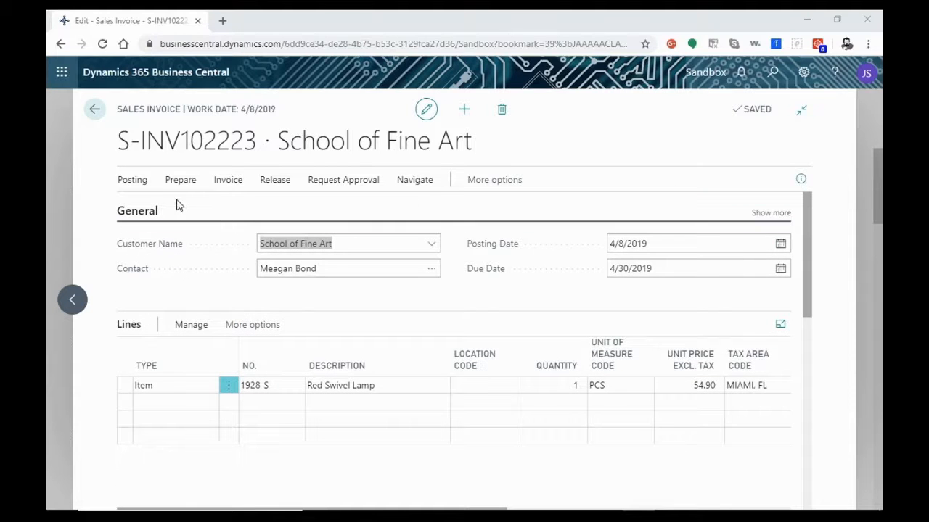
# - Post the School of Fine Art sales invoice and open the posted invoice
pyautogui.click(132, 182)
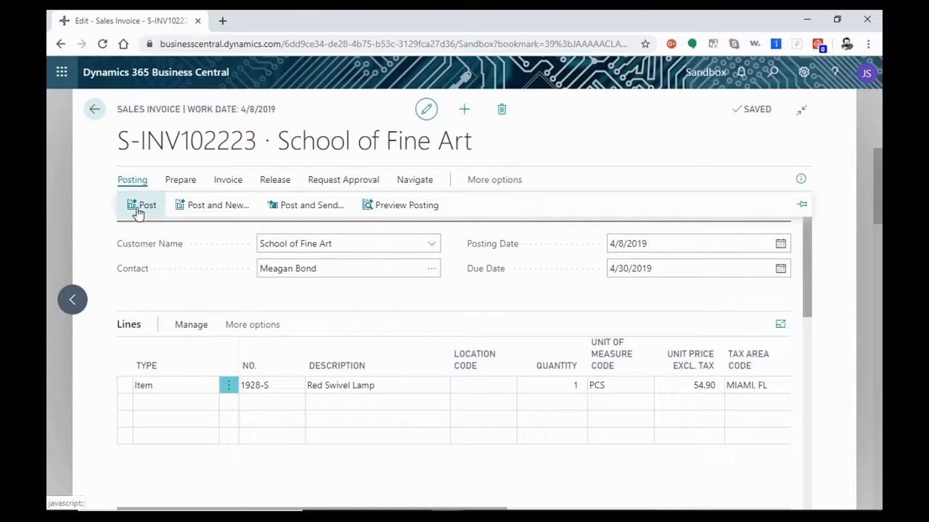
pyautogui.click(139, 210)
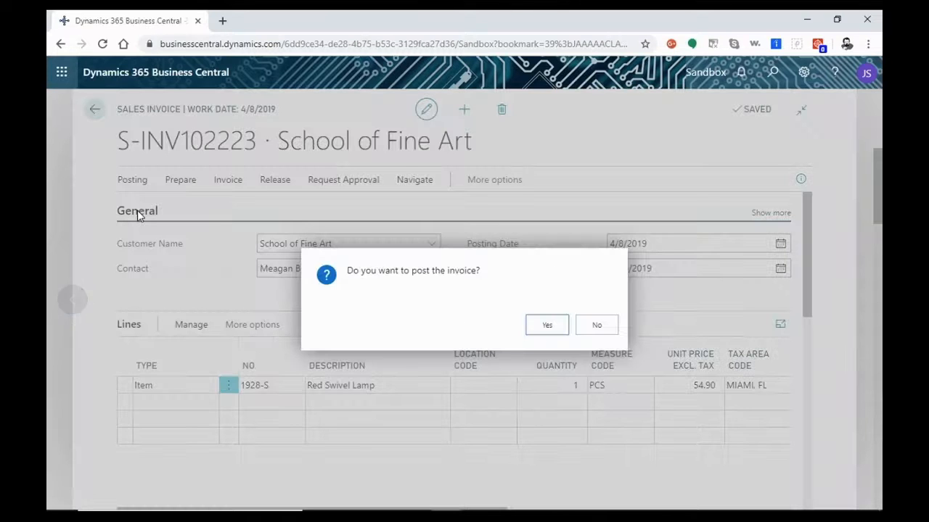
pyautogui.click(534, 332)
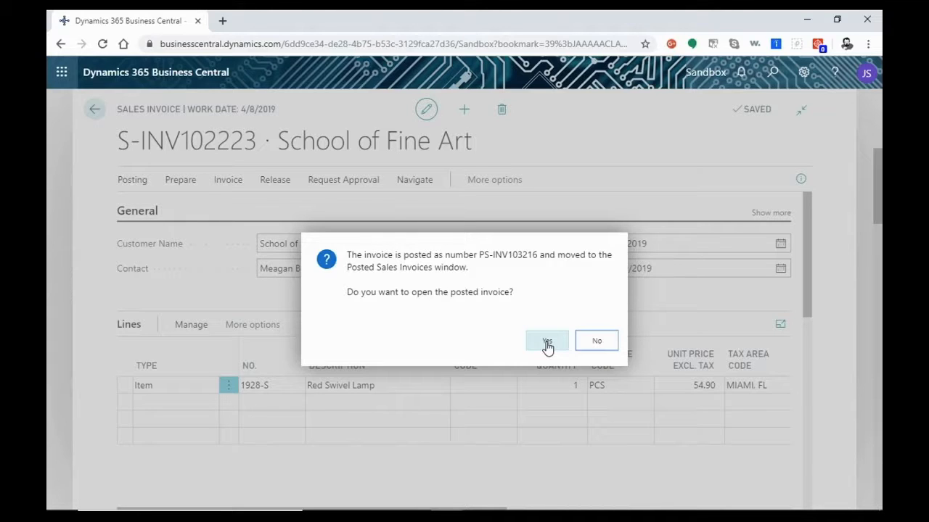
pyautogui.click(547, 343)
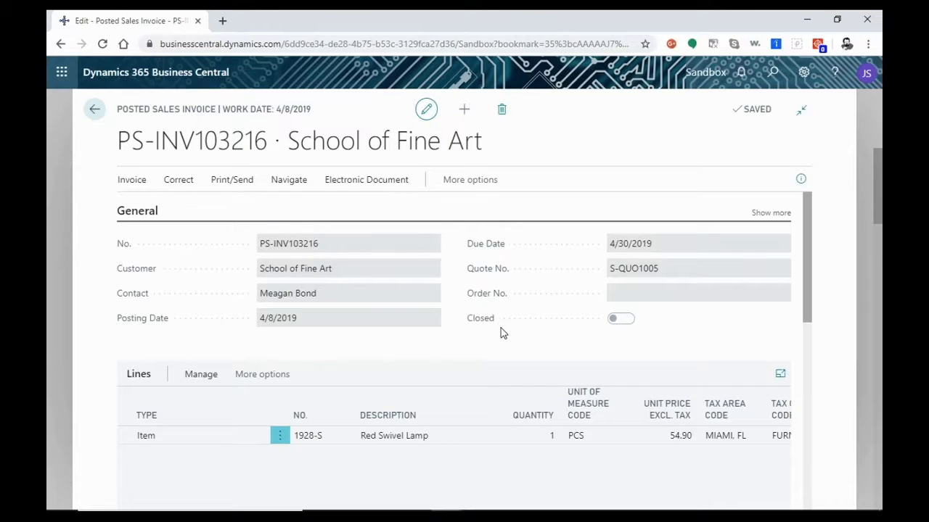
# - Preview the posted invoice as a printable document with the default report options, always allowing the PayPal Payments Standard extension's external requests
pyautogui.scroll(-1, 501, 327)
pyautogui.scroll(-6, 501, 330)
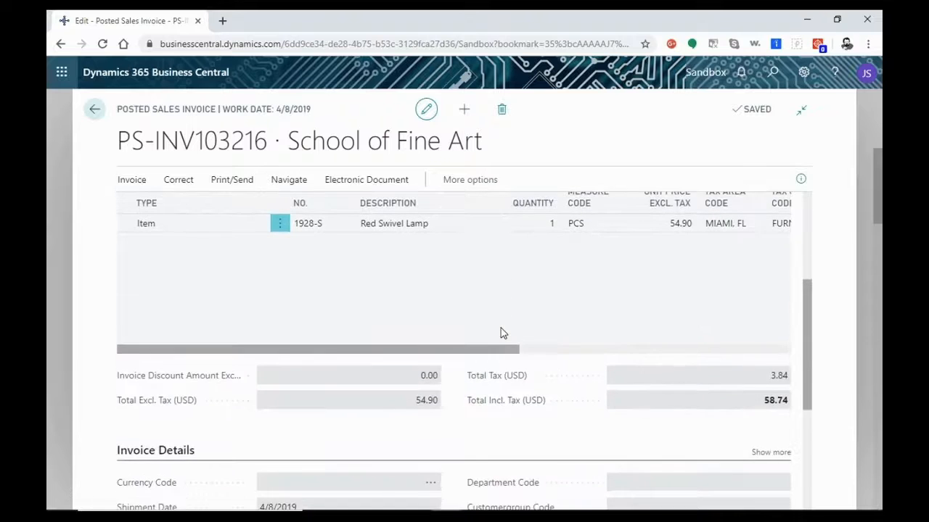
pyautogui.scroll(7, 500, 333)
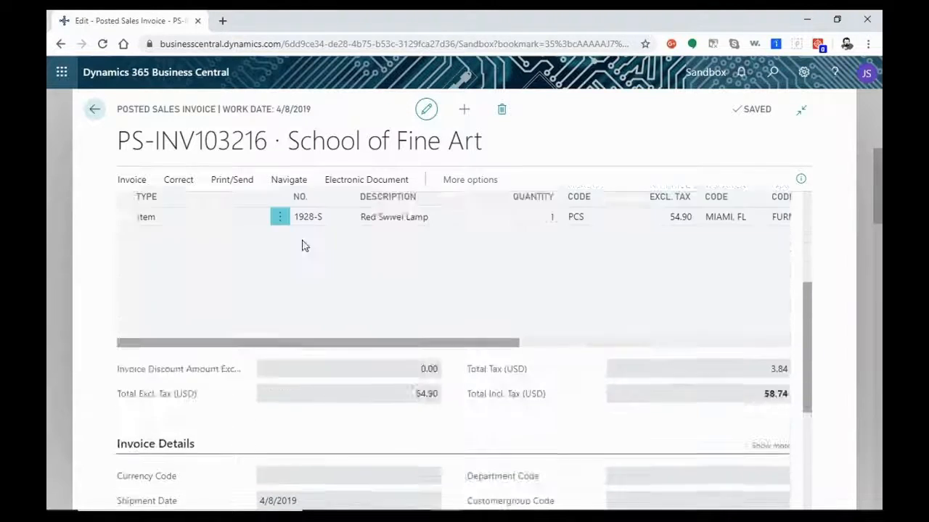
pyautogui.click(232, 182)
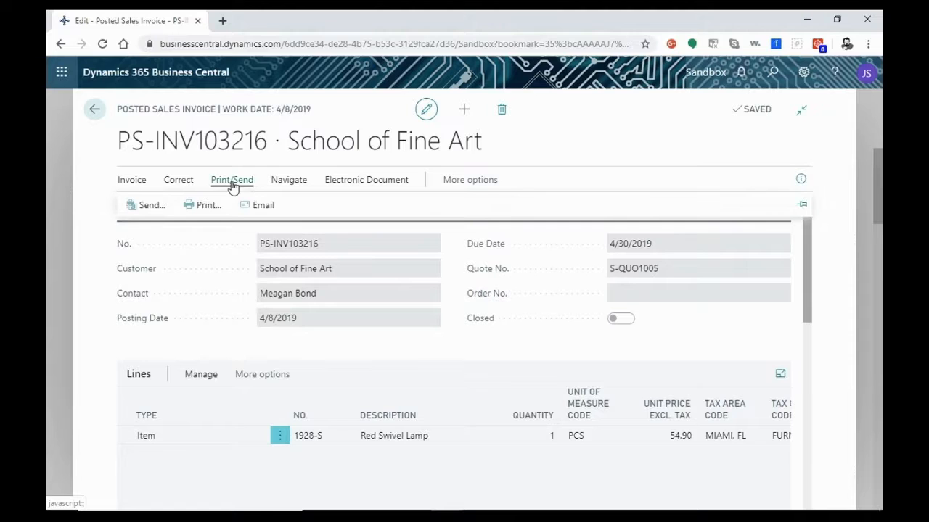
pyautogui.click(202, 206)
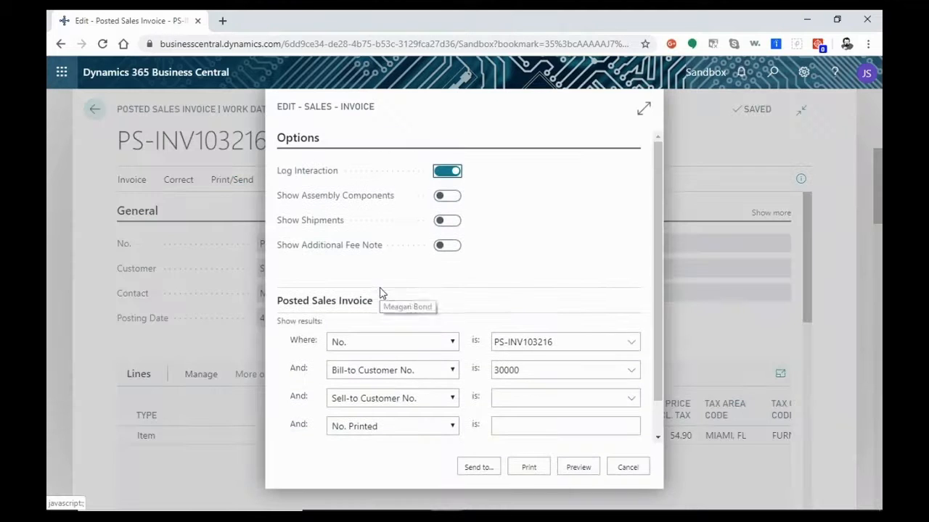
pyautogui.click(578, 468)
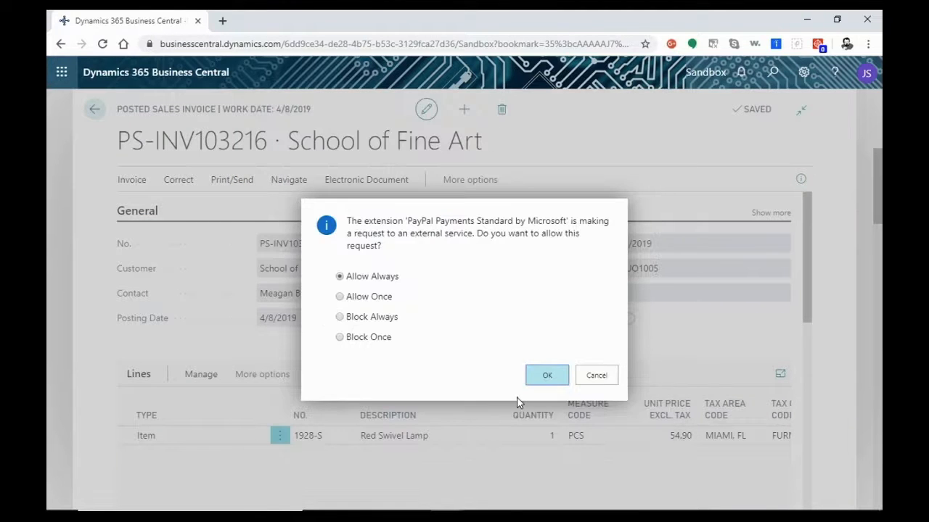
pyautogui.click(548, 376)
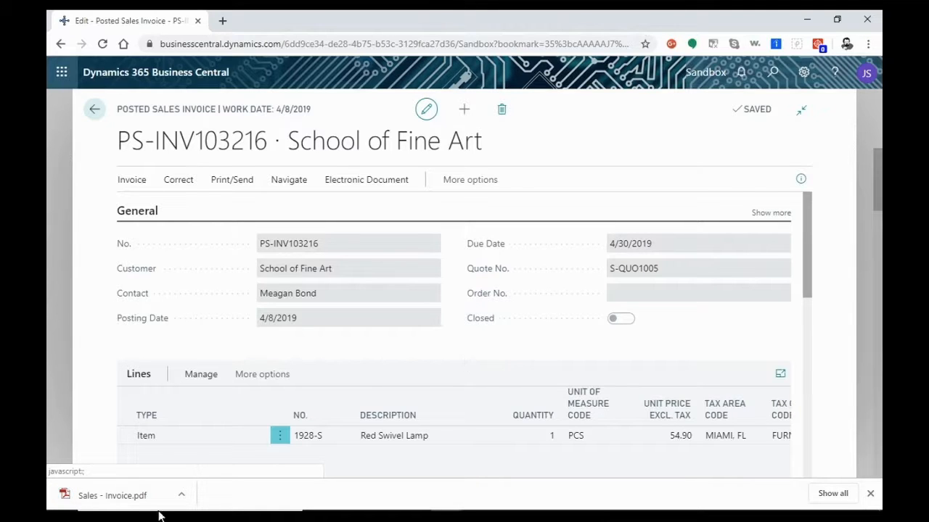
# - Open the downloaded Sales - Invoice.pdf, look through its pages including the totals and PayPal link, and close it
pyautogui.click(182, 496)
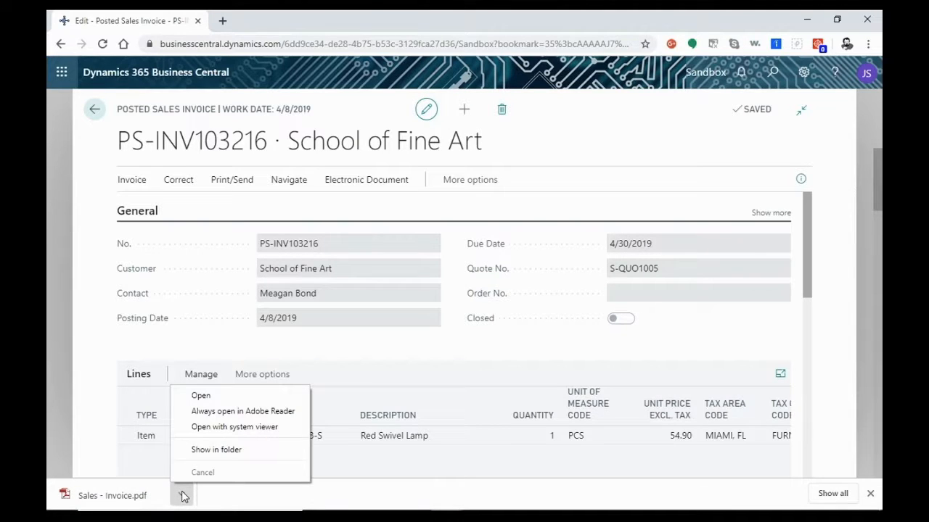
pyautogui.click(396, 347)
pyautogui.scroll(-2, 396, 347)
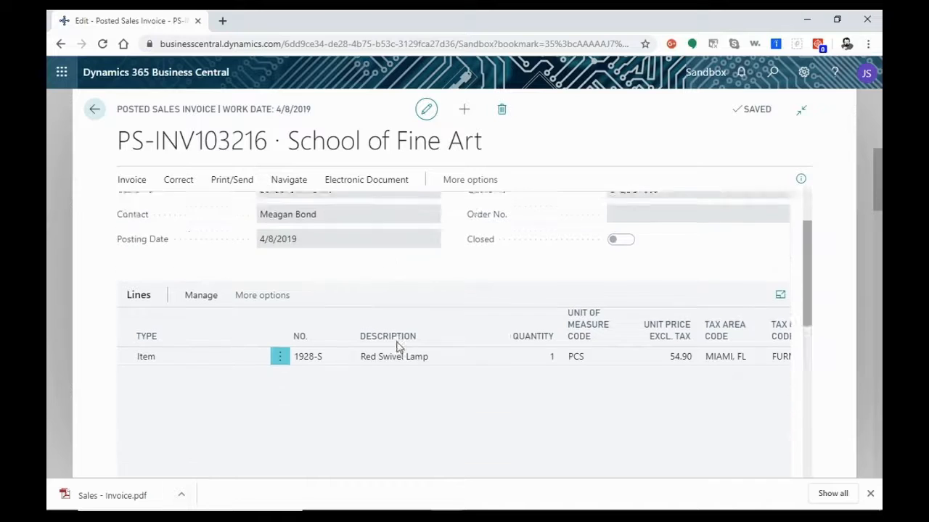
pyautogui.scroll(-2, 396, 348)
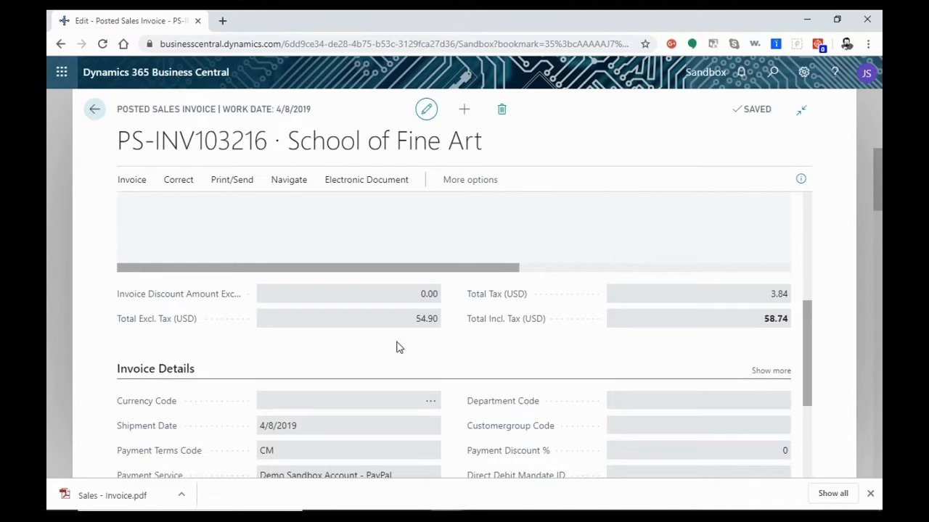
pyautogui.click(180, 495)
pyautogui.click(223, 397)
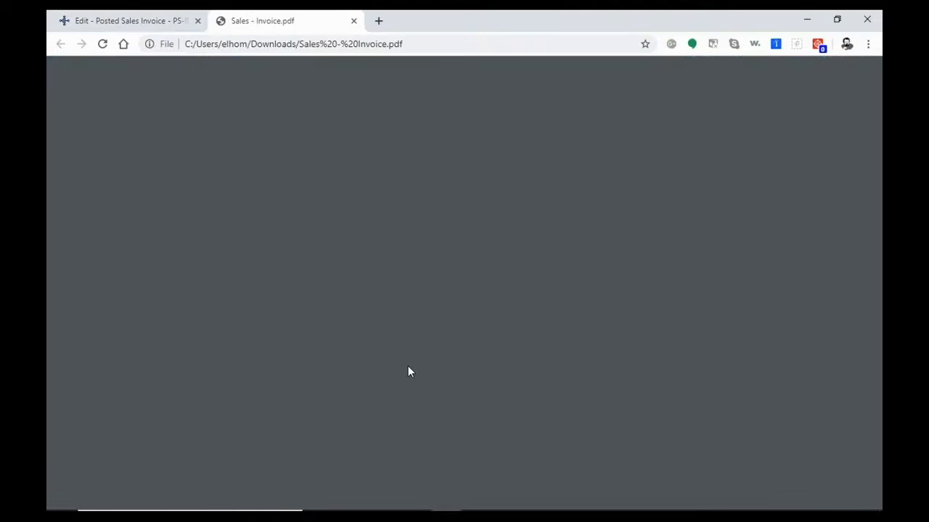
pyautogui.scroll(-2, 409, 370)
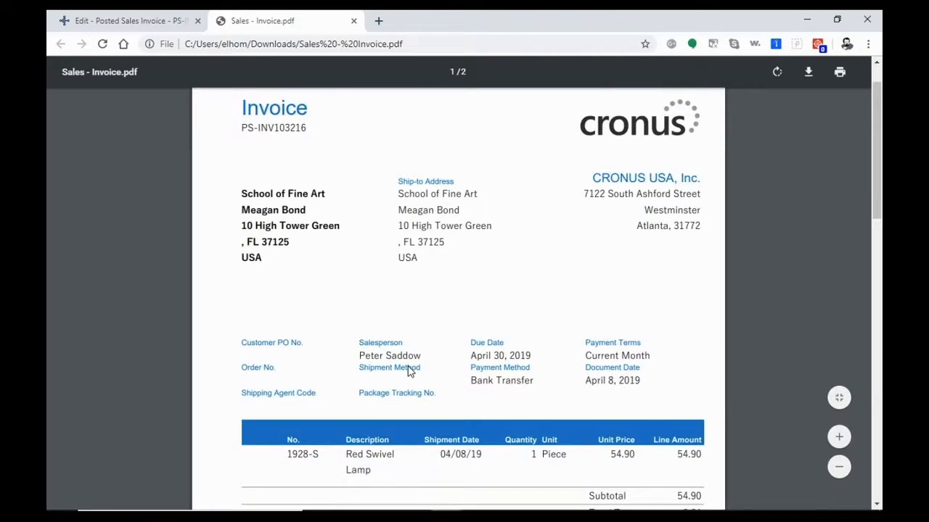
pyautogui.scroll(-3, 409, 371)
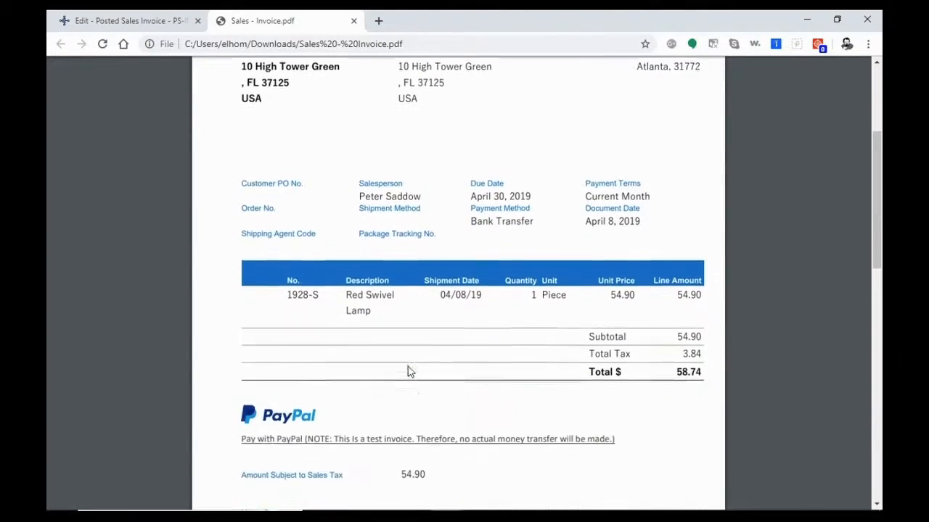
pyautogui.scroll(-2, 411, 372)
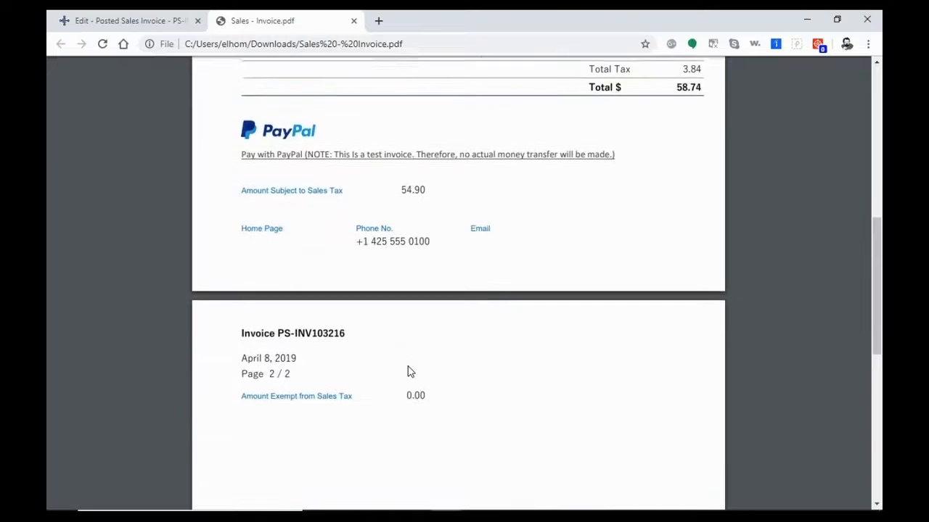
pyautogui.scroll(8, 411, 371)
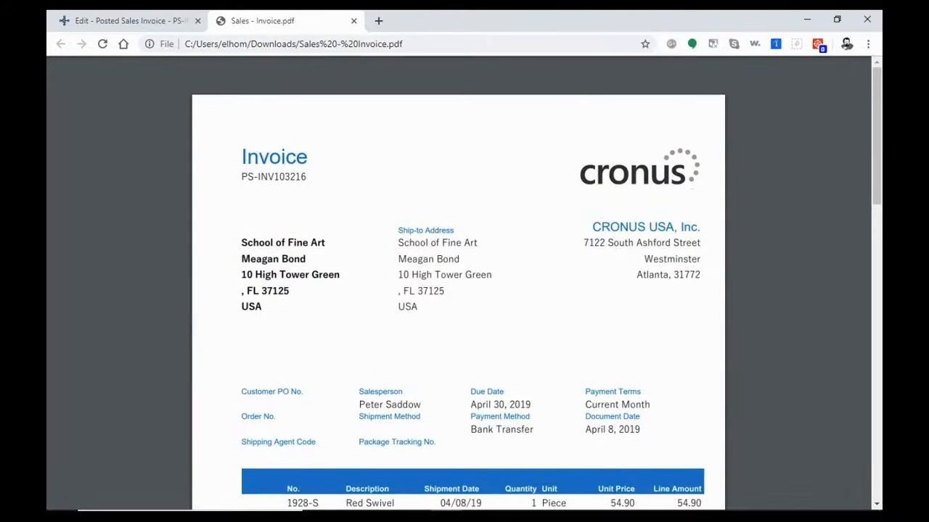
pyautogui.hotkey('ctrl', 'w')
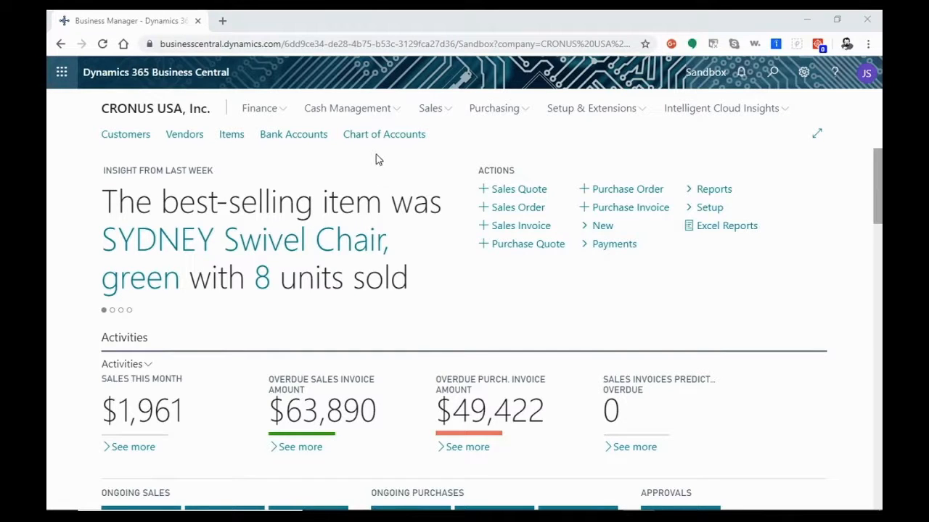
# - Open the Cash Receipt Journals list from the cash management area of the home page
pyautogui.click(384, 113)
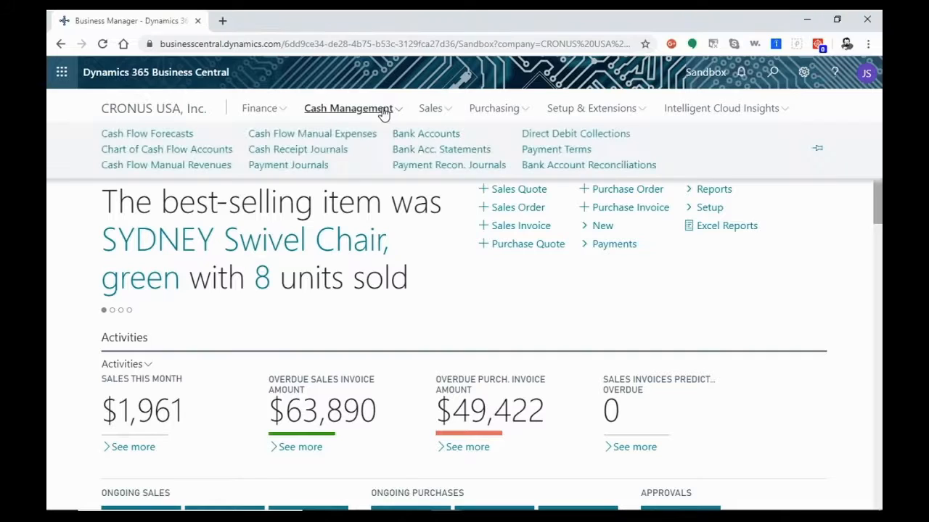
pyautogui.click(327, 150)
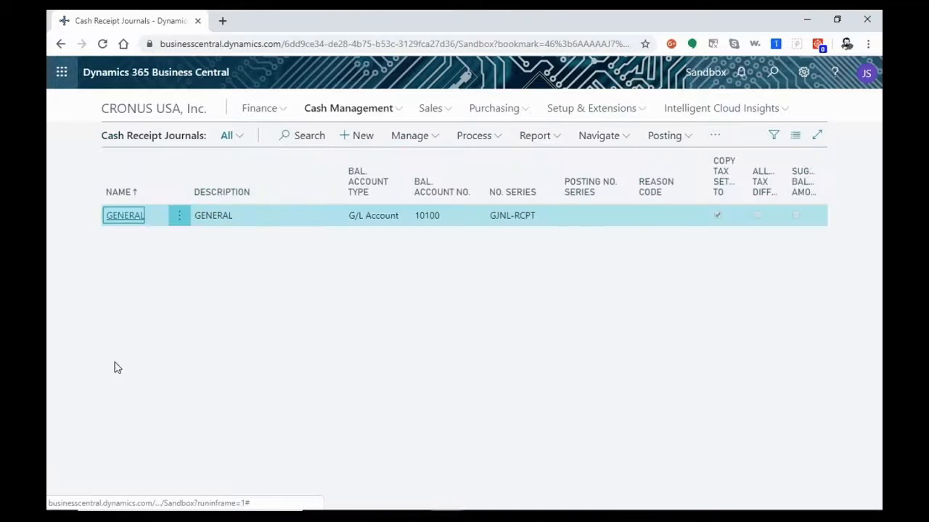
# - Open the GENERAL cash receipt journal batch and set the journal line's document type to Payment
pyautogui.click(125, 216)
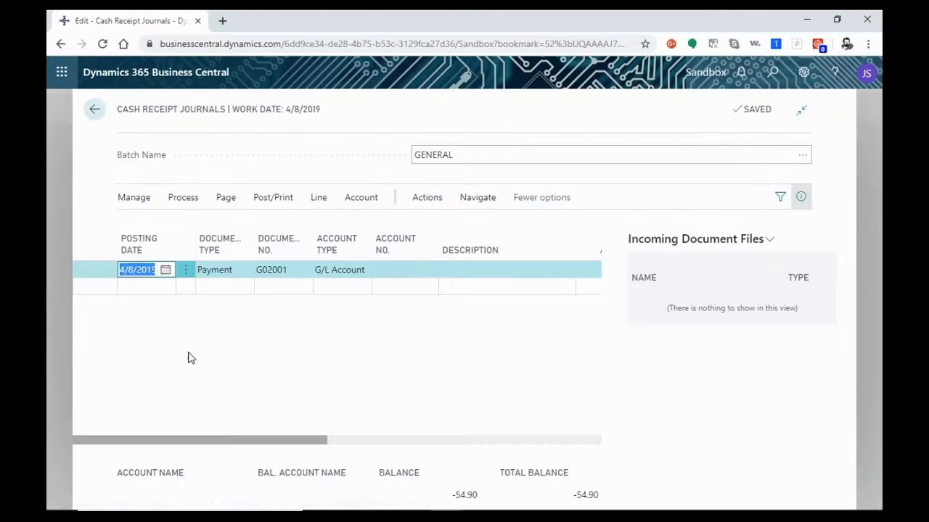
pyautogui.click(152, 272)
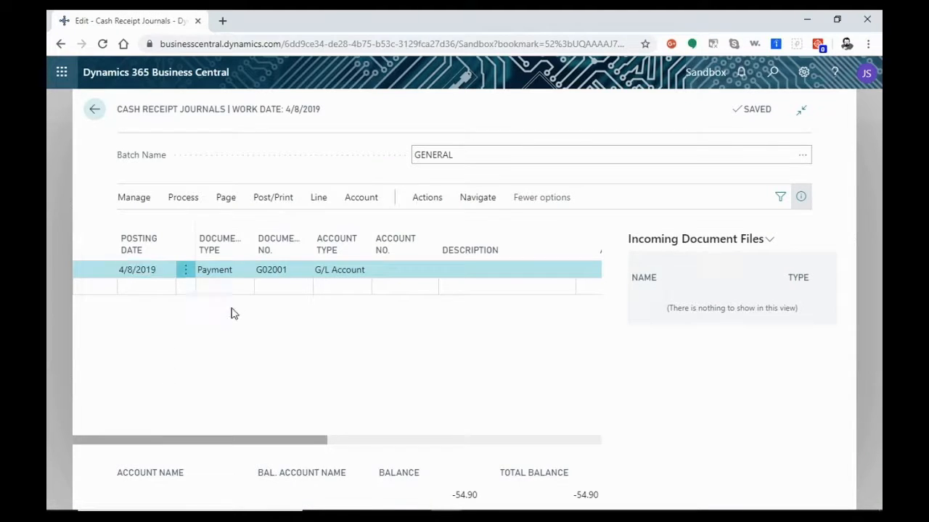
pyautogui.click(234, 274)
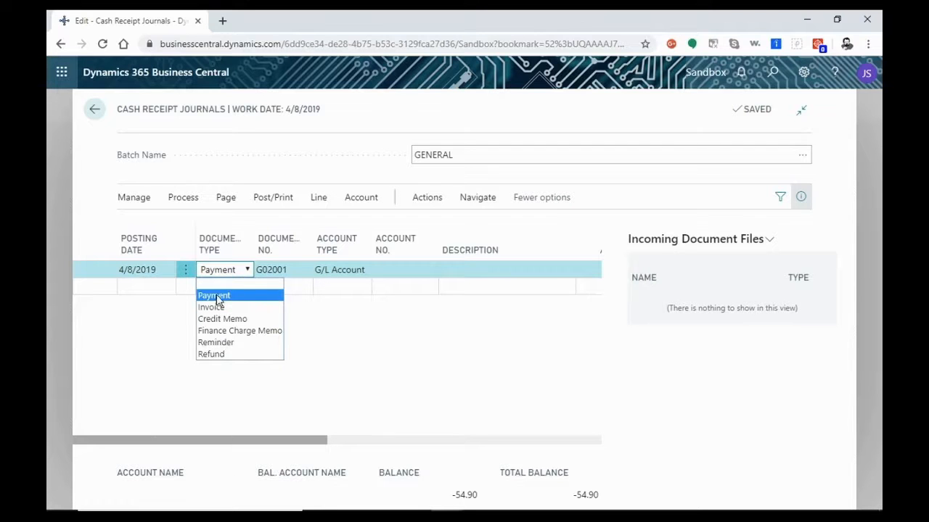
pyautogui.click(214, 296)
# - Set the payment line's account type to Customer and choose School of Fine Art as its account
pyautogui.click(345, 270)
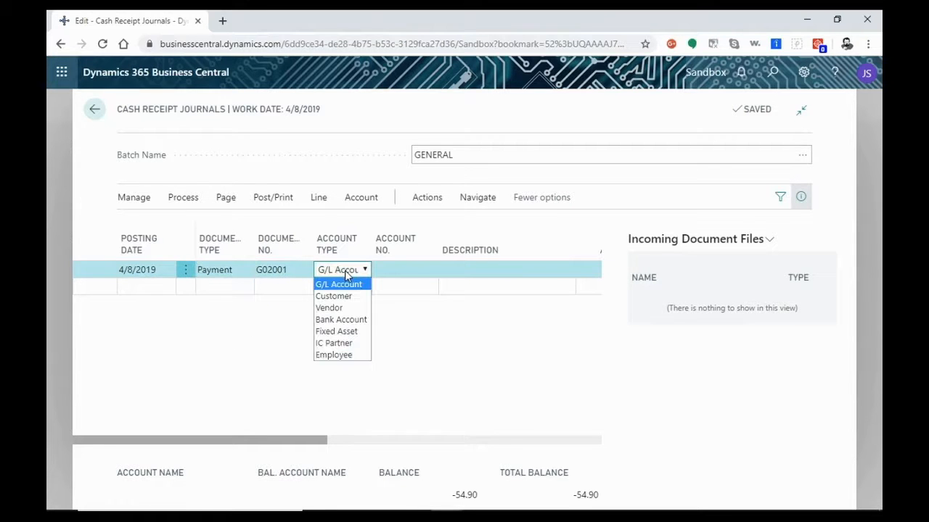
pyautogui.click(345, 296)
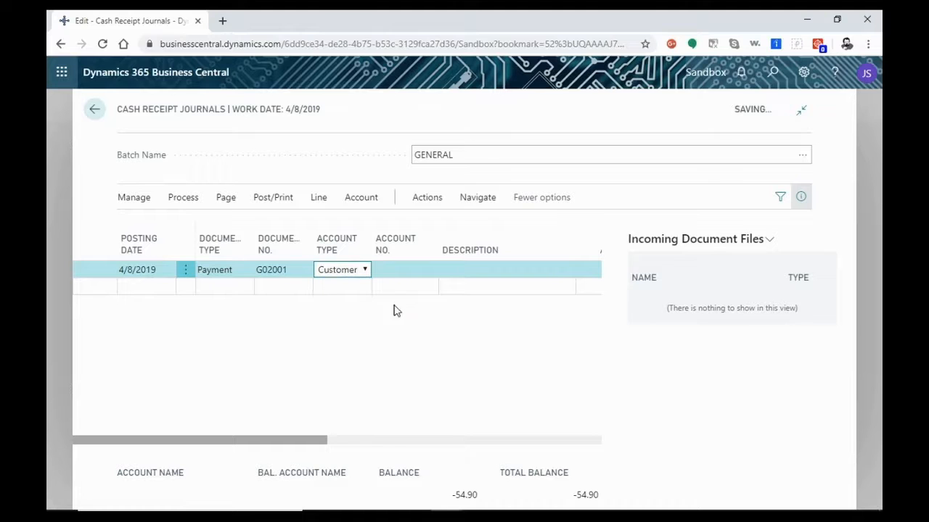
pyautogui.click(406, 270)
pyautogui.click(429, 270)
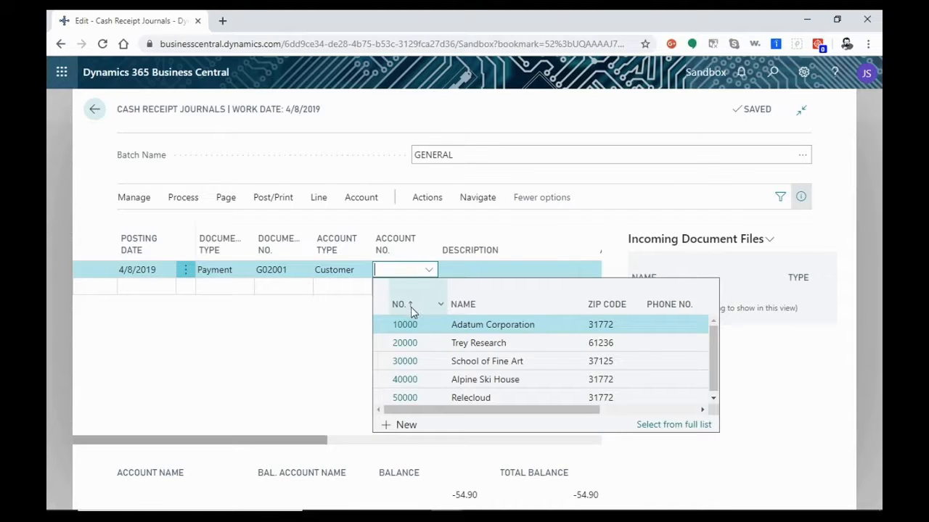
pyautogui.click(486, 362)
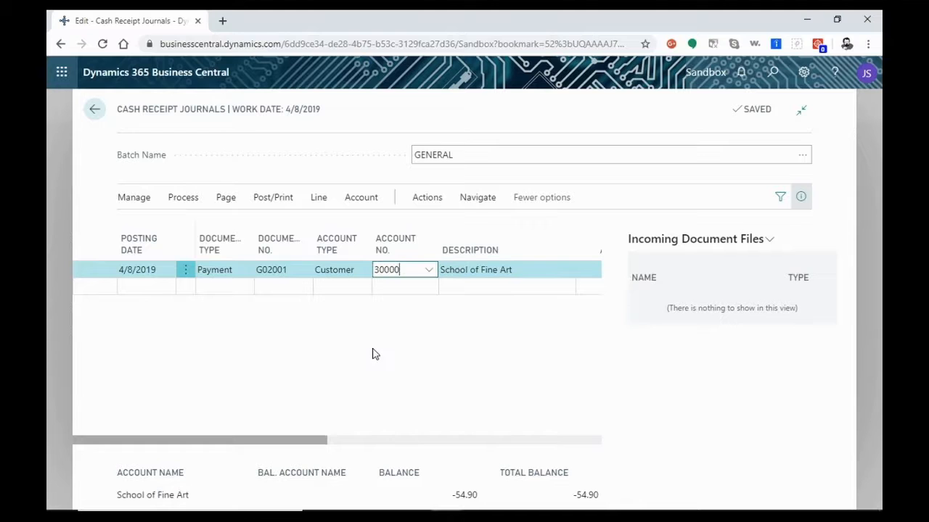
# - Hide the Incoming Document Files information pane beside the journal lines
pyautogui.click(415, 444)
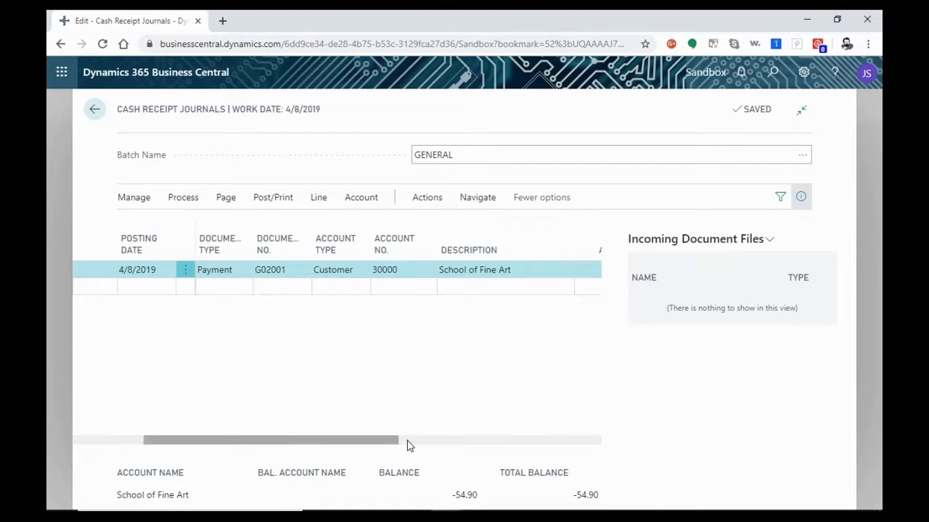
pyautogui.click(801, 197)
pyautogui.moveTo(542, 439); pyautogui.dragTo(485, 445)
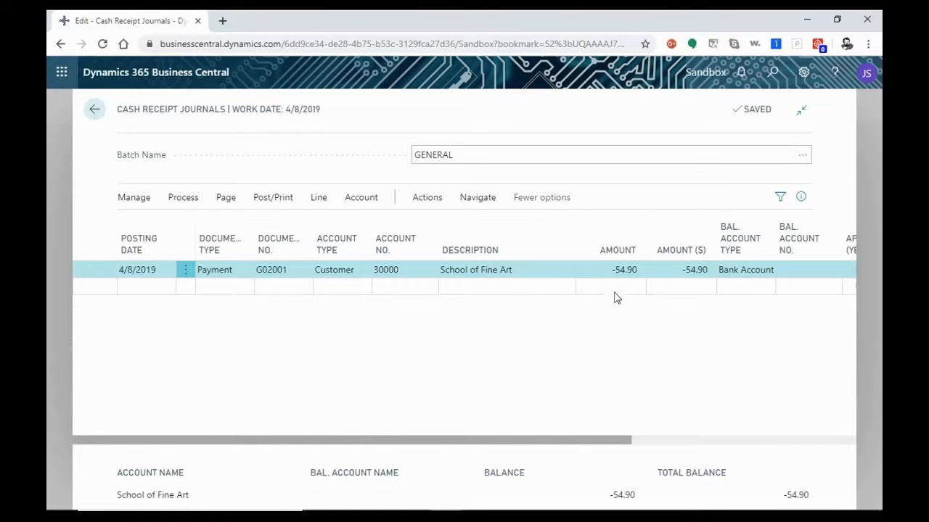
# - Apply the payment line to the posted sales invoice, with Invoice as the applies-to document type and the invoice's document number
pyautogui.moveTo(533, 448); pyautogui.dragTo(766, 435)
pyautogui.click(514, 270)
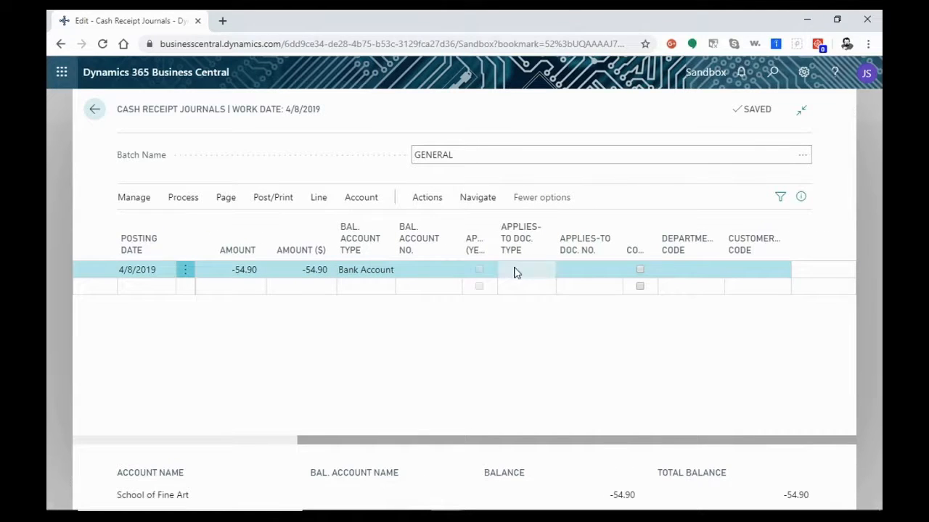
pyautogui.click(526, 267)
pyautogui.click(530, 307)
pyautogui.click(580, 271)
pyautogui.write('103217')
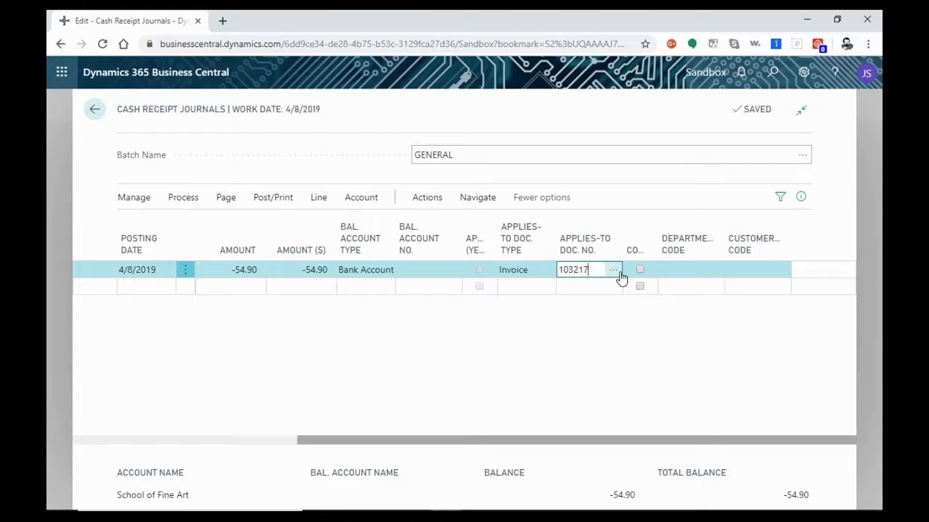
pyautogui.press('Tab')
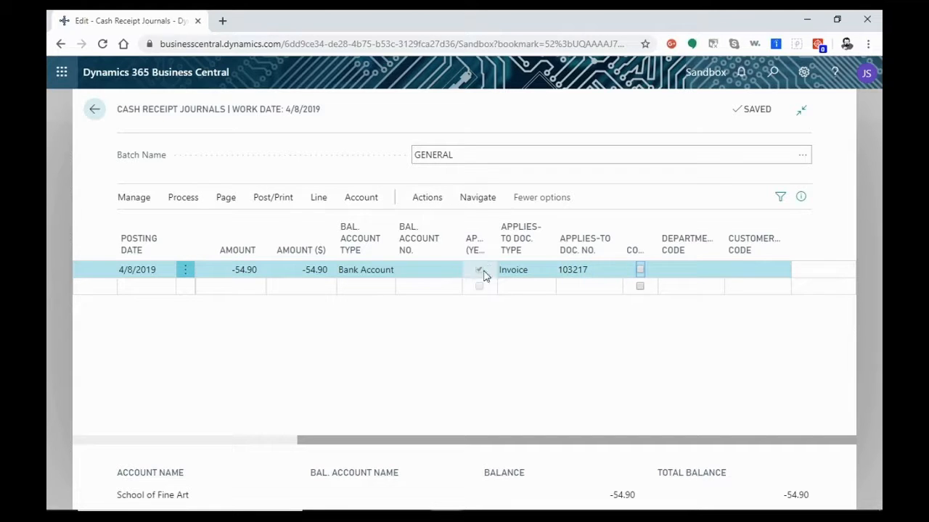
# - Try to post the cash receipt journal lines for the School of Fine Art payment
pyautogui.moveTo(575, 444); pyautogui.dragTo(319, 457)
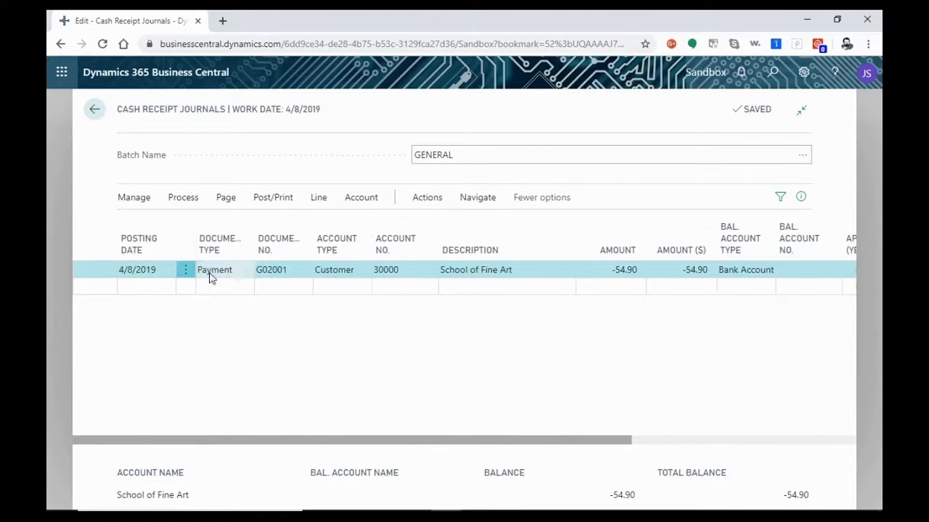
pyautogui.click(275, 200)
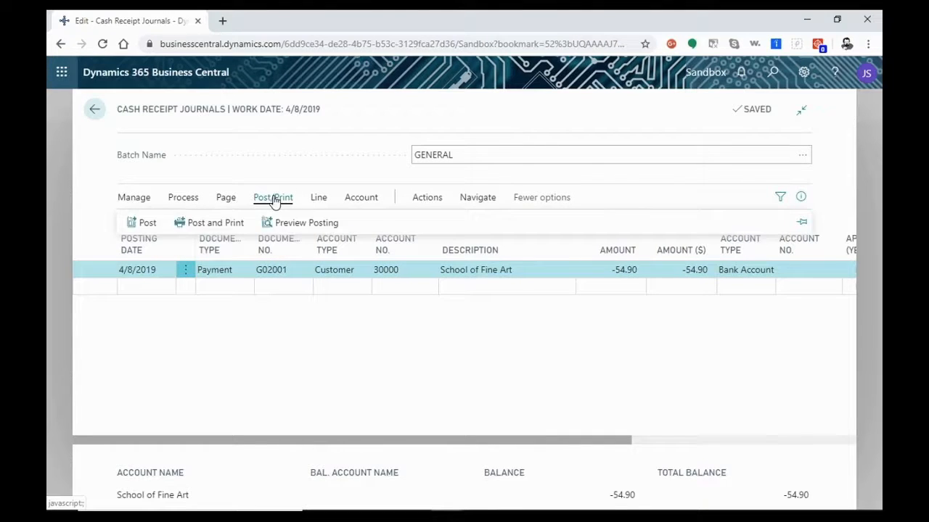
pyautogui.click(135, 221)
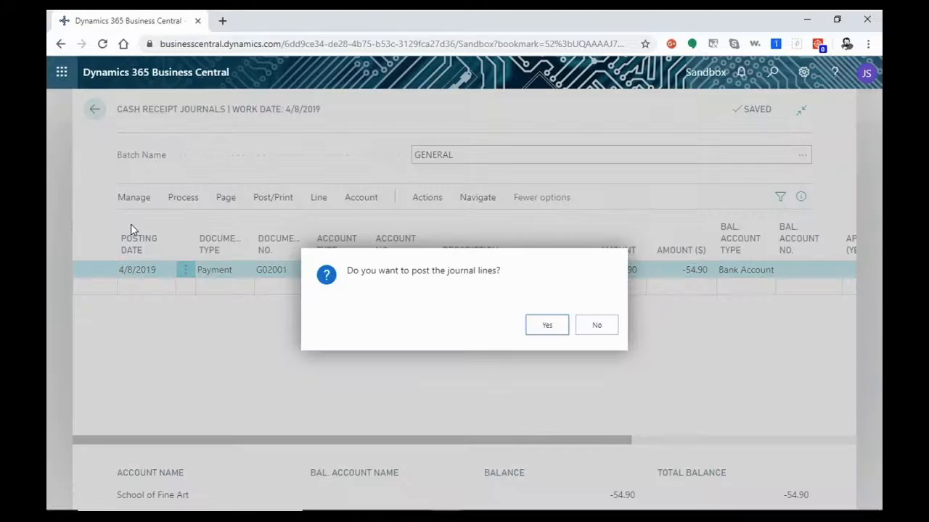
pyautogui.click(547, 327)
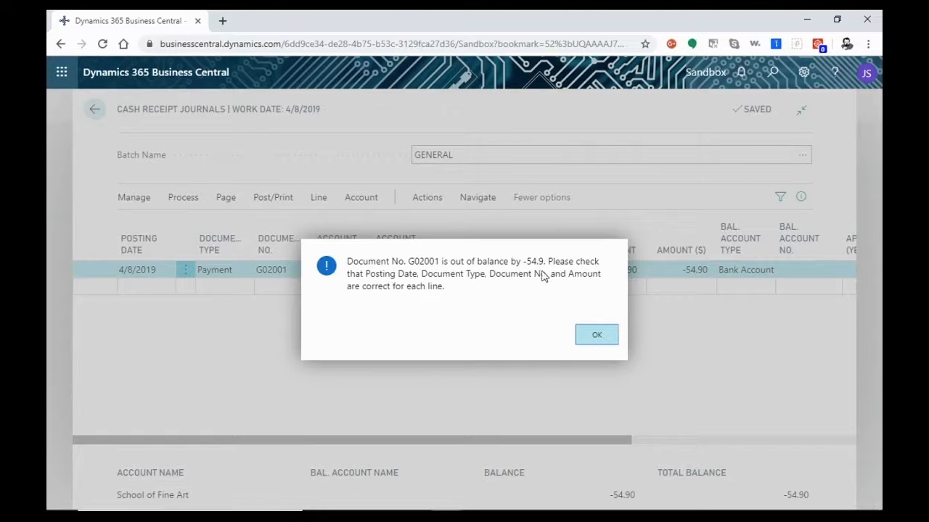
pyautogui.click(601, 344)
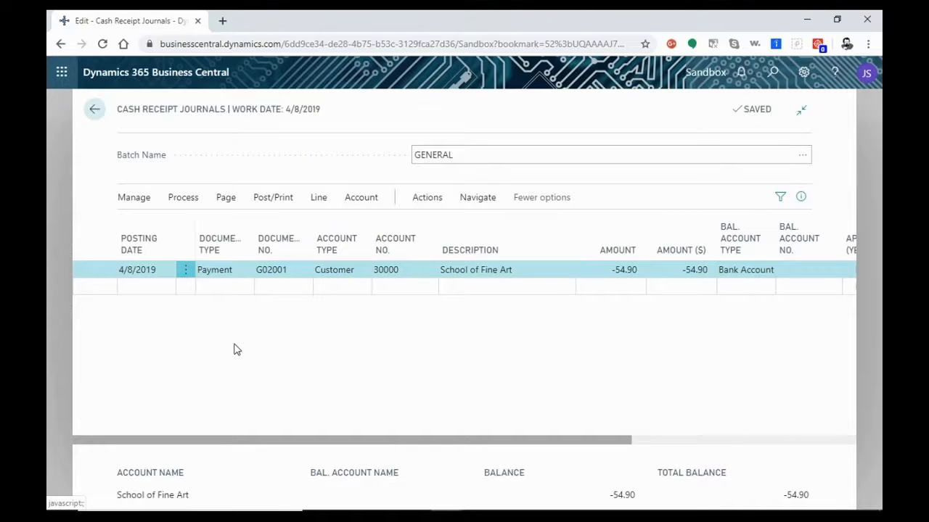
# - Leave the cash receipt journals and return to the company's home page
pyautogui.click(94, 109)
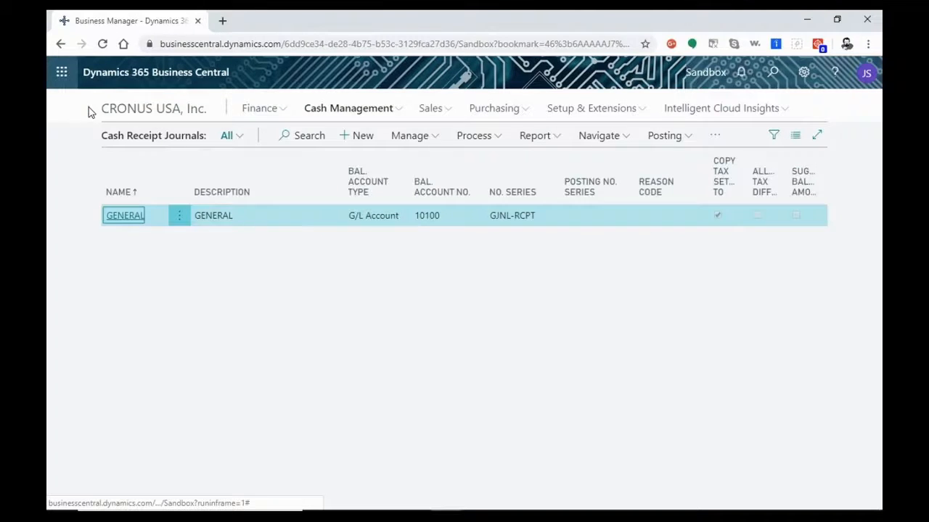
pyautogui.click(91, 112)
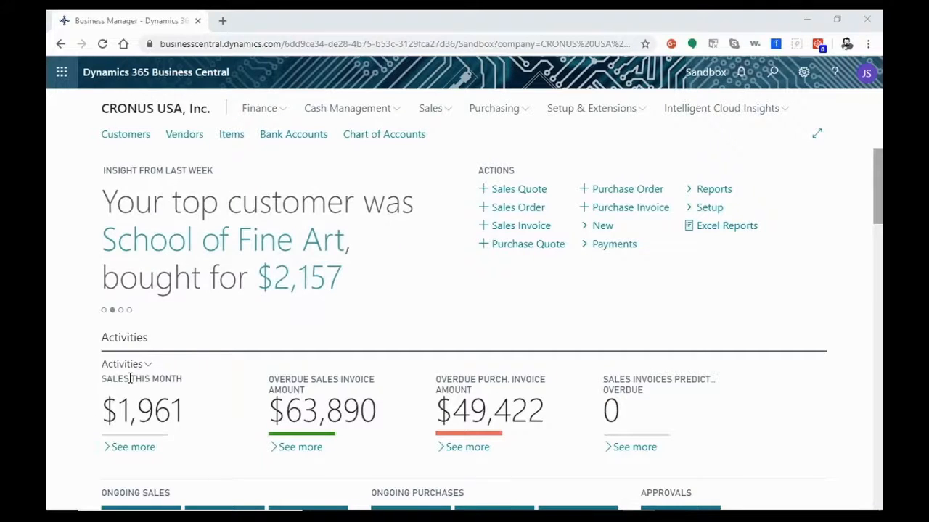